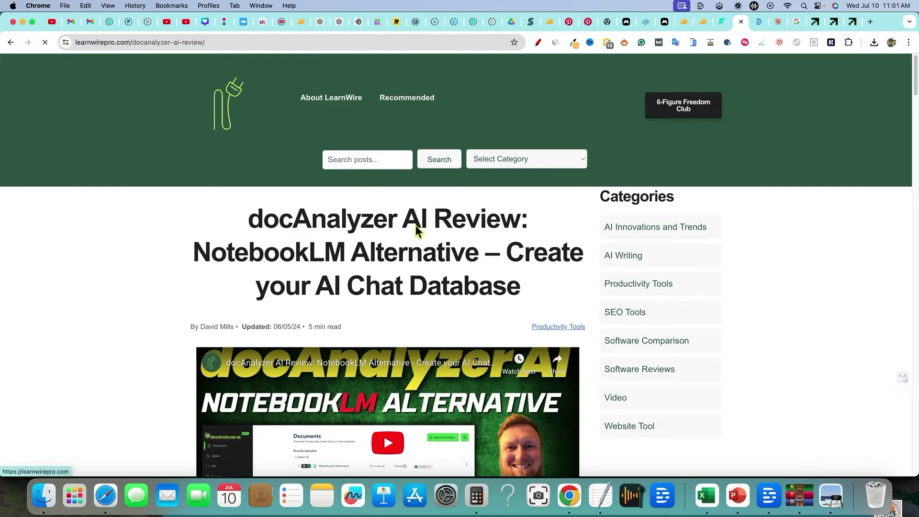
Step: Open the ZebraCat AI Review post from the latest reviews on the LearnWire home page
{"action": "scroll", "coordinate": [588, 352], "scroll_direction": "down", "scroll_amount": 1}
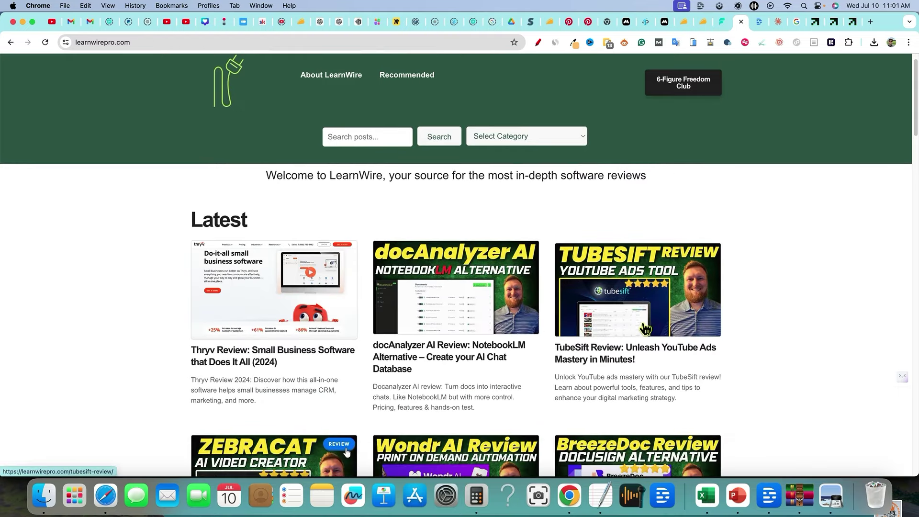
{"action": "scroll", "coordinate": [334, 384], "scroll_direction": "down", "scroll_amount": 5}
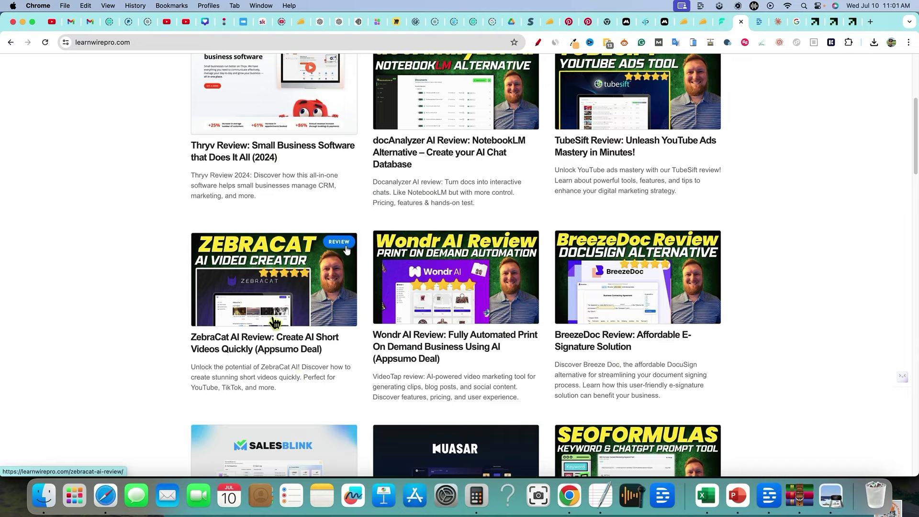
{"action": "left_click", "coordinate": [277, 339]}
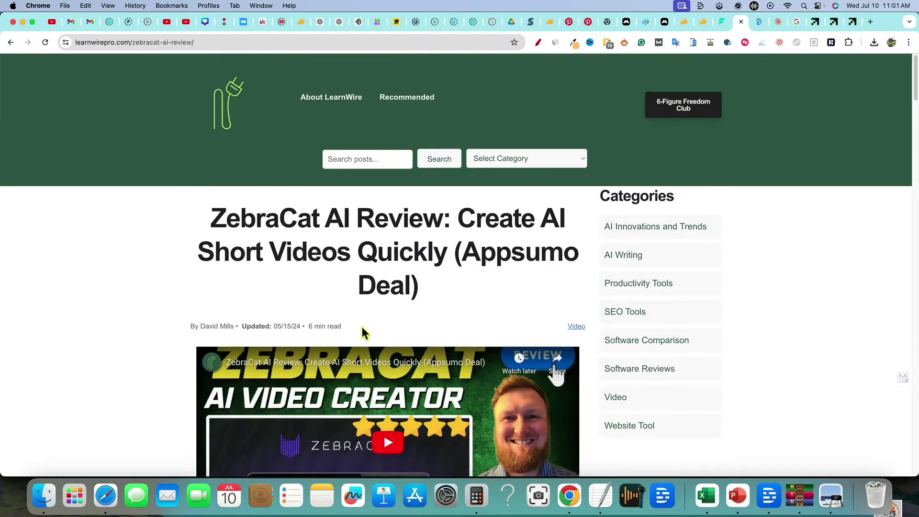
Step: Skim the ZebraCat AI review article, including its pricing plans, features overview and FAQ sections
{"action": "scroll", "coordinate": [363, 330], "scroll_direction": "down", "scroll_amount": 15}
{"action": "scroll", "coordinate": [343, 312], "scroll_direction": "down", "scroll_amount": 20}
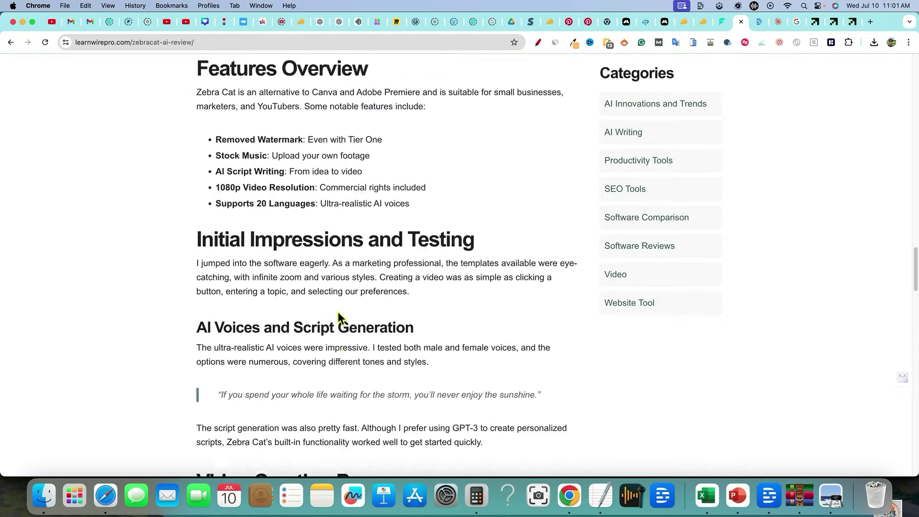
{"action": "scroll", "coordinate": [345, 311], "scroll_direction": "up", "scroll_amount": 20}
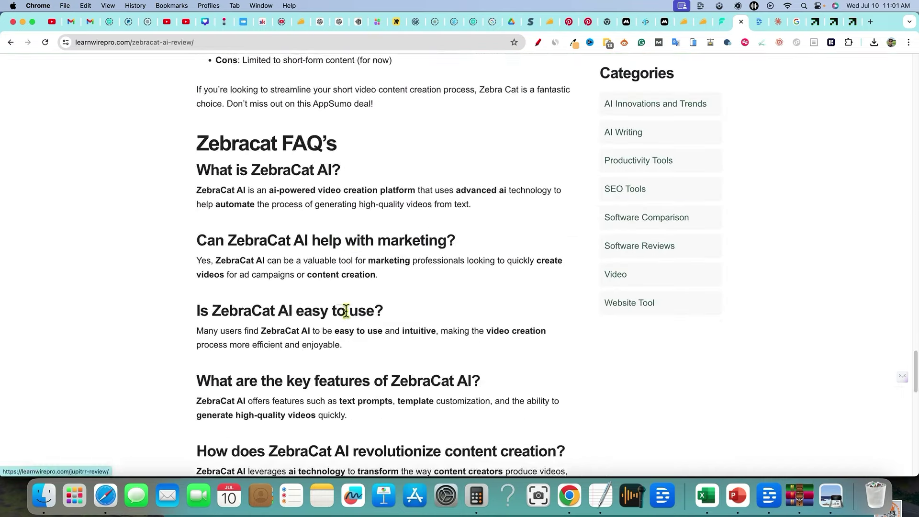
{"action": "scroll", "coordinate": [345, 313], "scroll_direction": "down", "scroll_amount": 5}
{"action": "scroll", "coordinate": [344, 311], "scroll_direction": "down", "scroll_amount": 15}
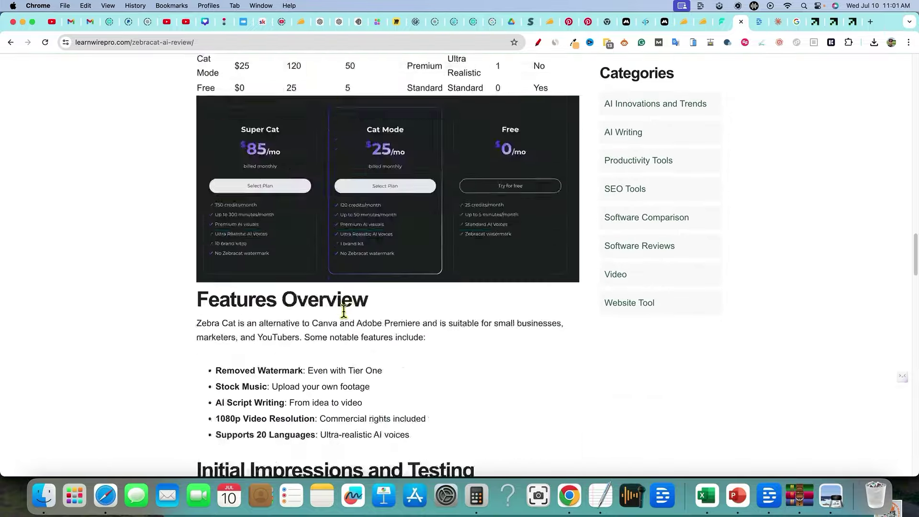
{"action": "scroll", "coordinate": [342, 304], "scroll_direction": "up", "scroll_amount": 4}
{"action": "scroll", "coordinate": [391, 279], "scroll_direction": "up", "scroll_amount": 15}
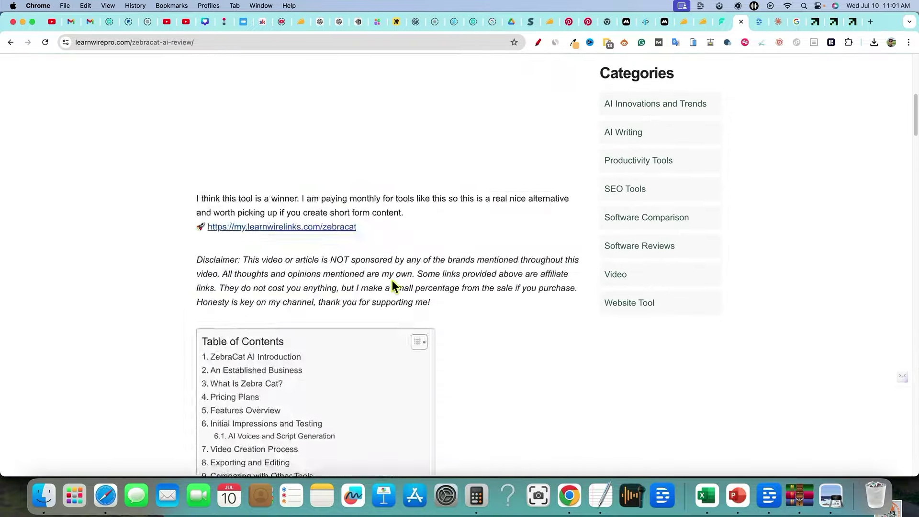
Step: Copy the ZebraCat review's URL and generate Vertical(9:16) blog infographics from it in Infography
{"action": "left_click", "coordinate": [189, 44]}
{"action": "key", "text": "super+c"}
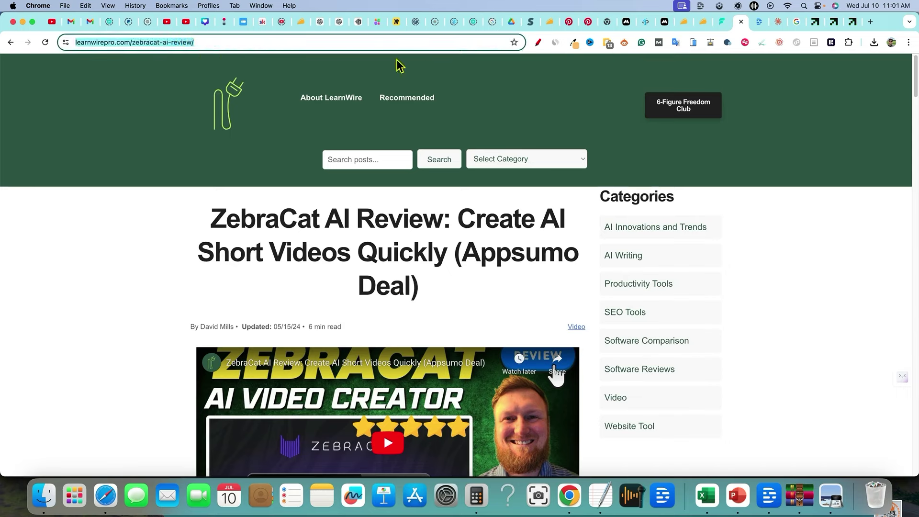
{"action": "left_click", "coordinate": [835, 22]}
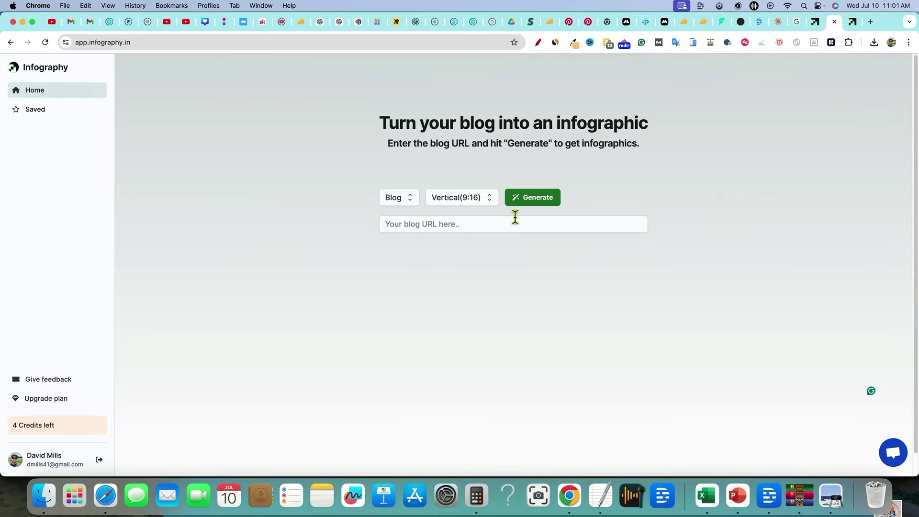
{"action": "left_click", "coordinate": [456, 202]}
{"action": "left_click", "coordinate": [438, 220]}
{"action": "left_click", "coordinate": [437, 224]}
{"action": "key", "text": "super+v"}
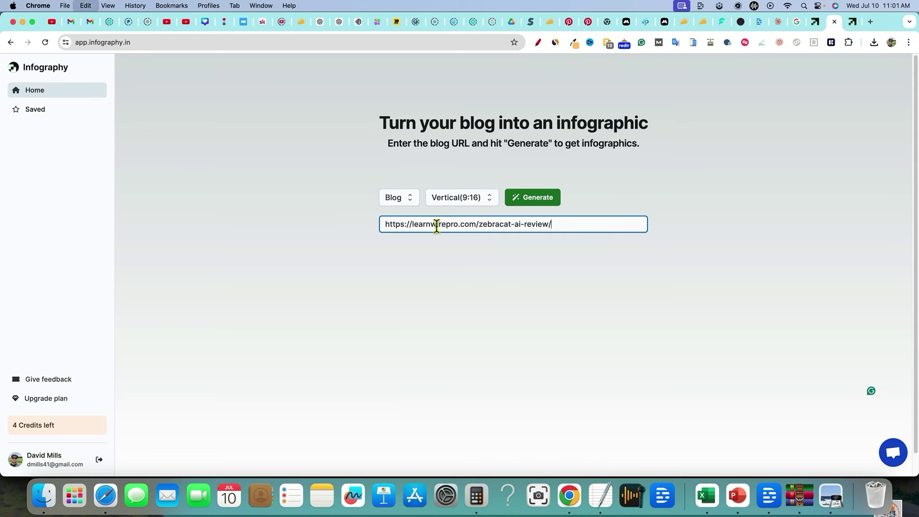
{"action": "left_click", "coordinate": [543, 203]}
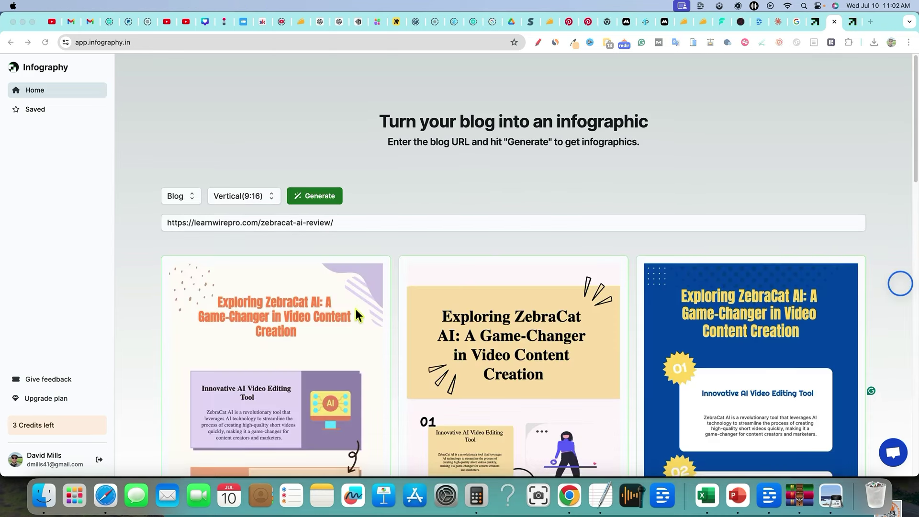
Step: Examine the layouts, text and illustrations of all the infographics generated from the ZebraCat review
{"action": "scroll", "coordinate": [355, 309], "scroll_direction": "down", "scroll_amount": 3}
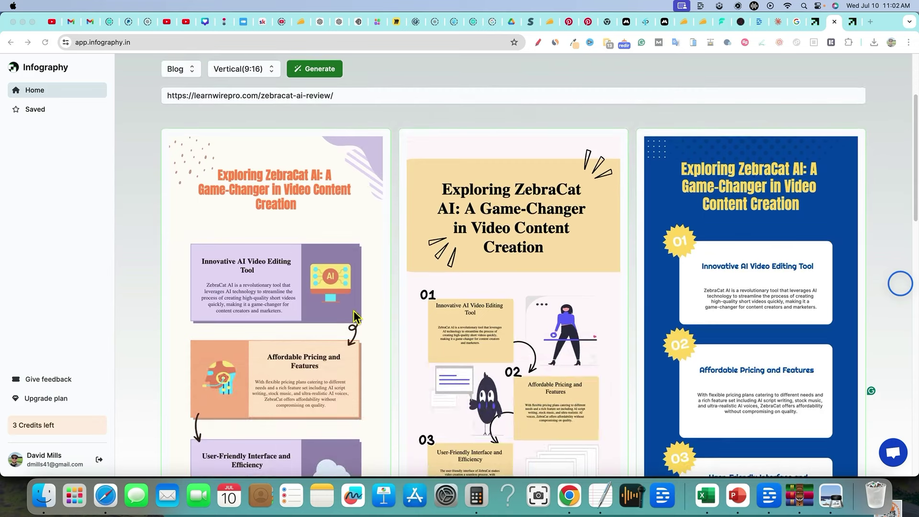
{"action": "scroll", "coordinate": [314, 274], "scroll_direction": "down", "scroll_amount": 10}
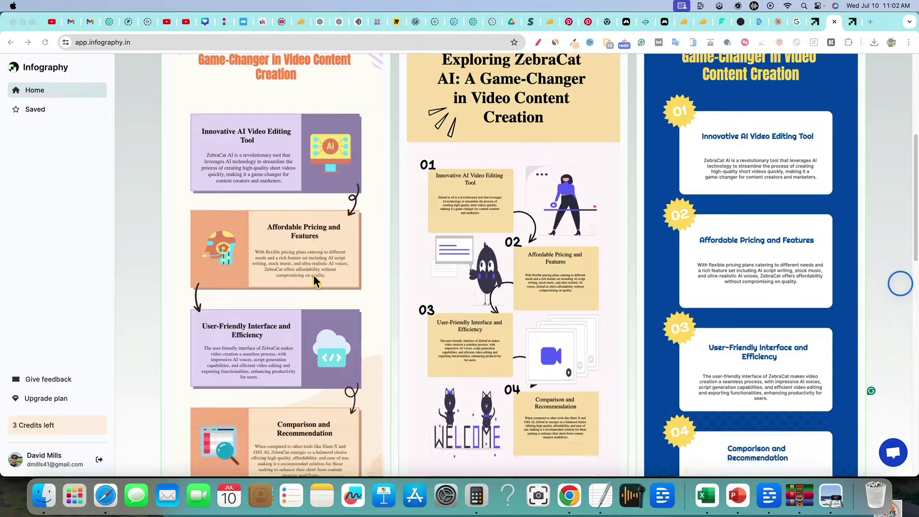
{"action": "scroll", "coordinate": [313, 274], "scroll_direction": "up", "scroll_amount": 4}
{"action": "scroll", "coordinate": [312, 274], "scroll_direction": "down", "scroll_amount": 4}
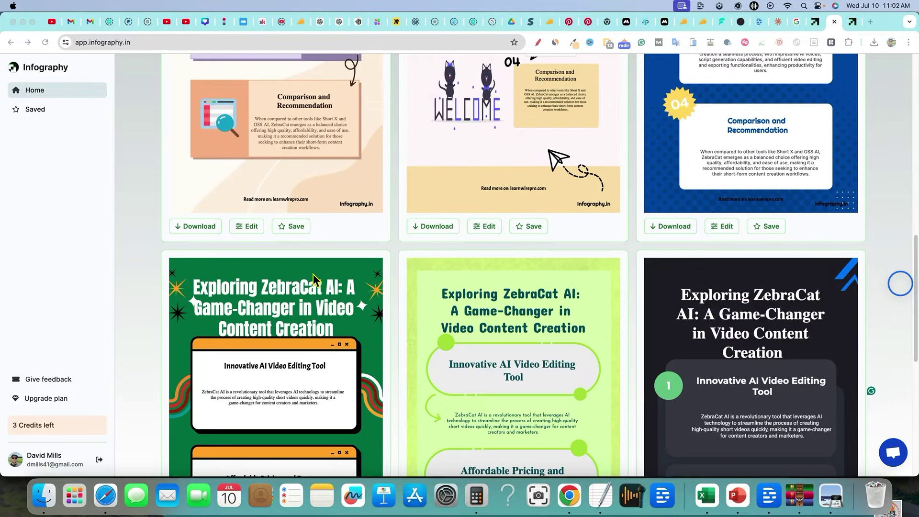
{"action": "scroll", "coordinate": [313, 273], "scroll_direction": "down", "scroll_amount": 3}
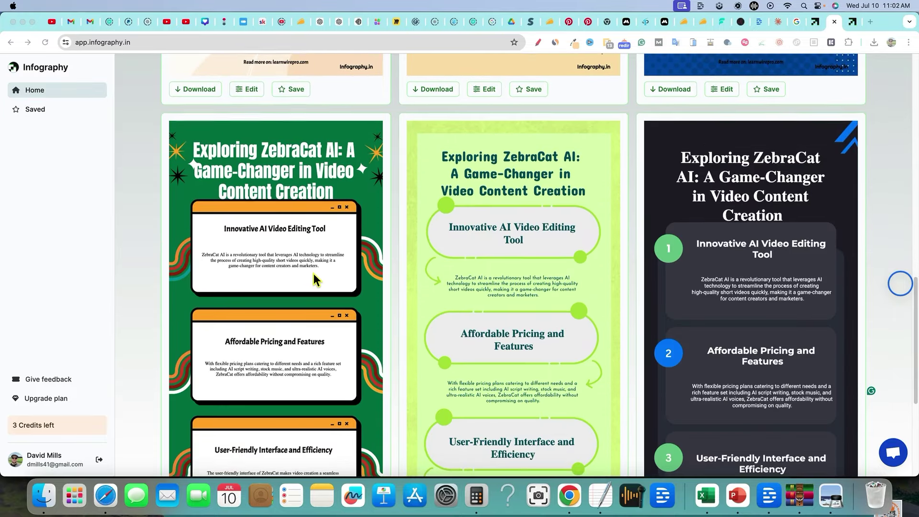
{"action": "scroll", "coordinate": [313, 273], "scroll_direction": "up", "scroll_amount": 12}
{"action": "left_click", "coordinate": [278, 225]}
{"action": "left_click", "coordinate": [158, 225]}
{"action": "left_click", "coordinate": [290, 224]}
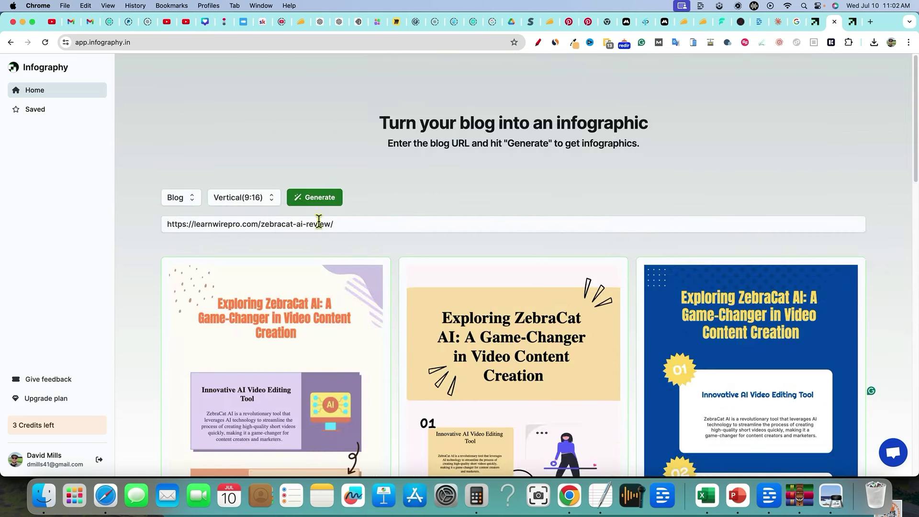
{"action": "scroll", "coordinate": [300, 309], "scroll_direction": "down", "scroll_amount": 5}
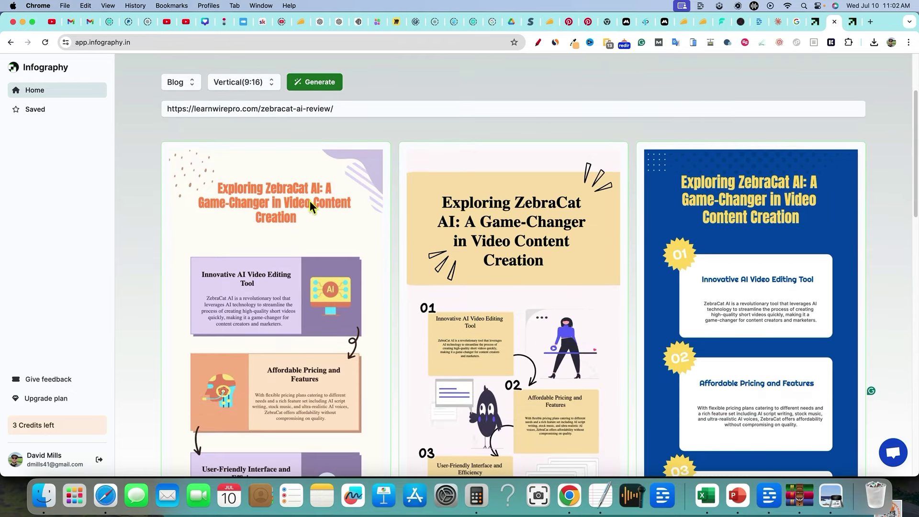
{"action": "scroll", "coordinate": [766, 213], "scroll_direction": "down", "scroll_amount": 20}
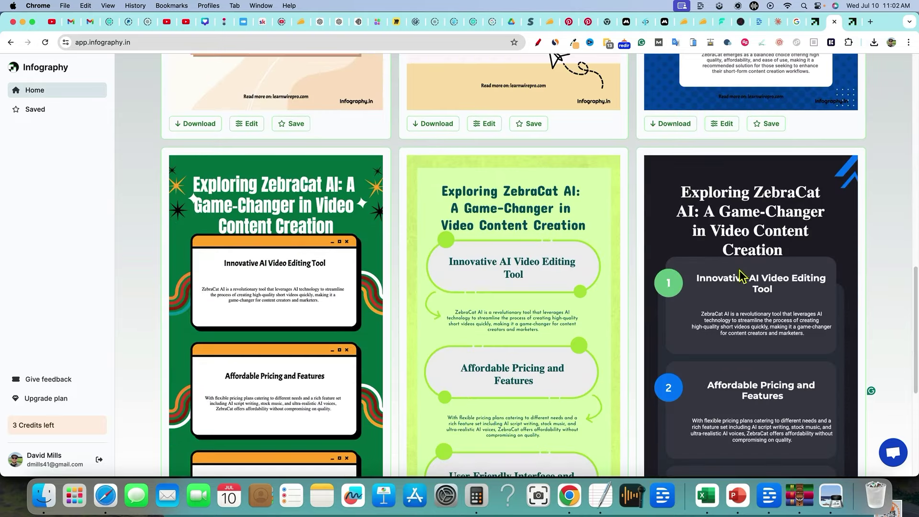
{"action": "scroll", "coordinate": [746, 280], "scroll_direction": "down", "scroll_amount": 10}
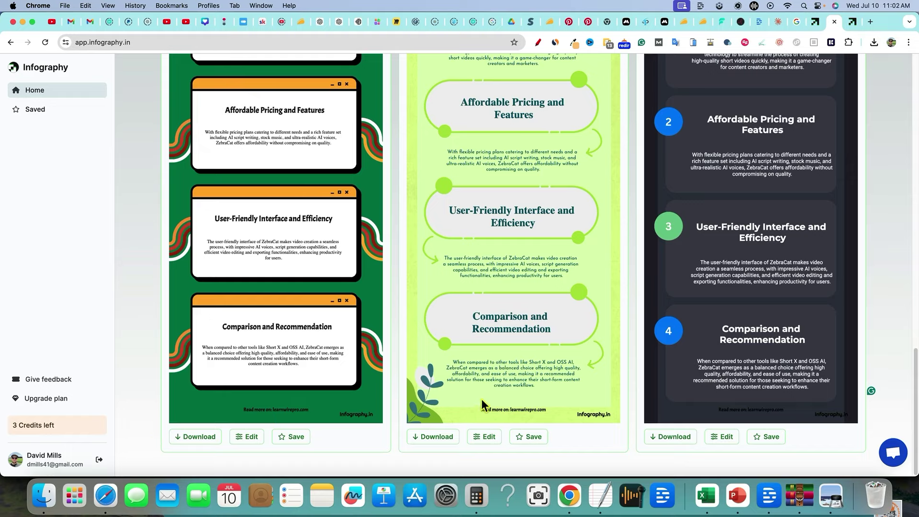
{"action": "scroll", "coordinate": [517, 368], "scroll_direction": "up", "scroll_amount": 15}
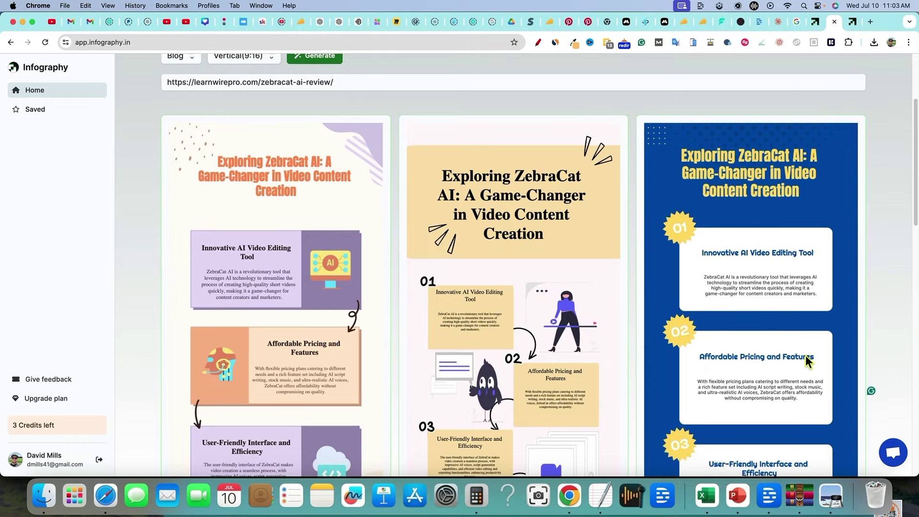
Step: Open the blue infographic for editing and cycle its colors to a bright green background with purple number badges
{"action": "scroll", "coordinate": [805, 355], "scroll_direction": "up", "scroll_amount": 3}
{"action": "scroll", "coordinate": [773, 328], "scroll_direction": "down", "scroll_amount": 8}
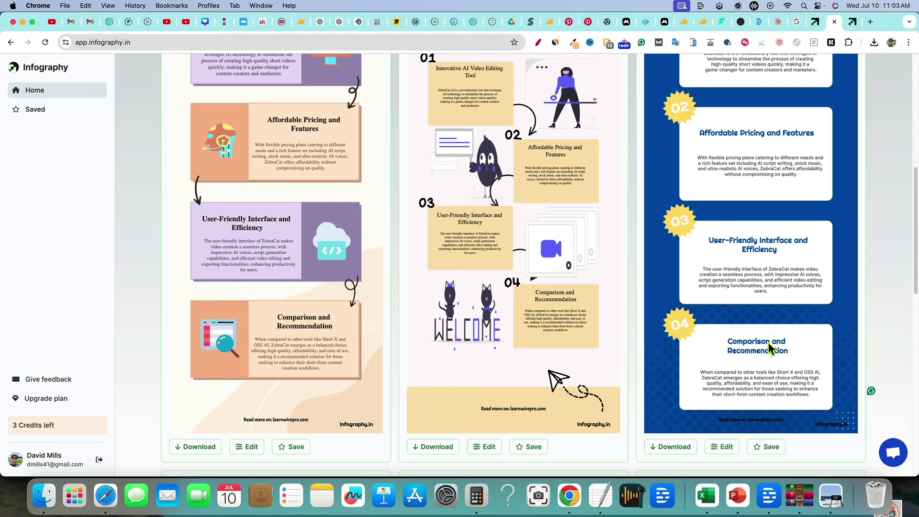
{"action": "left_click", "coordinate": [726, 447]}
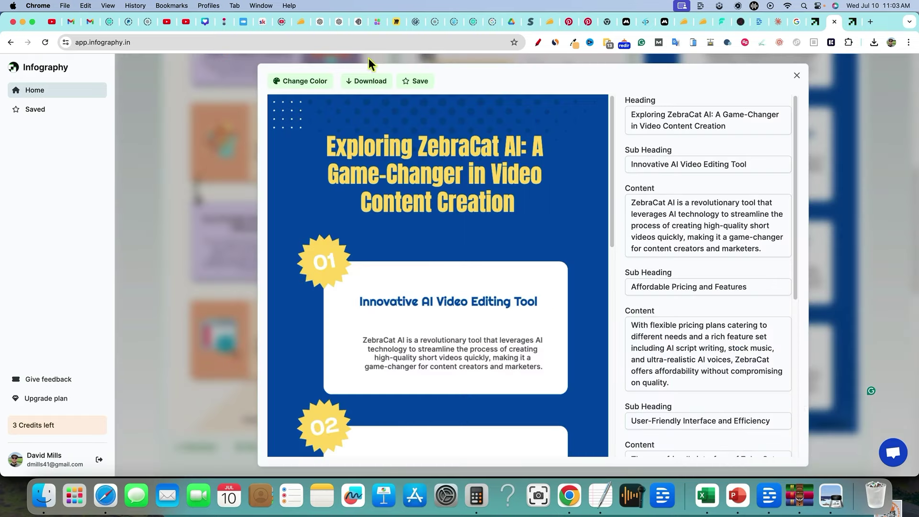
{"action": "left_click", "coordinate": [316, 84]}
{"action": "left_click", "coordinate": [314, 84]}
{"action": "left_click", "coordinate": [315, 85]}
{"action": "left_click", "coordinate": [314, 84]}
{"action": "left_click", "coordinate": [315, 85]}
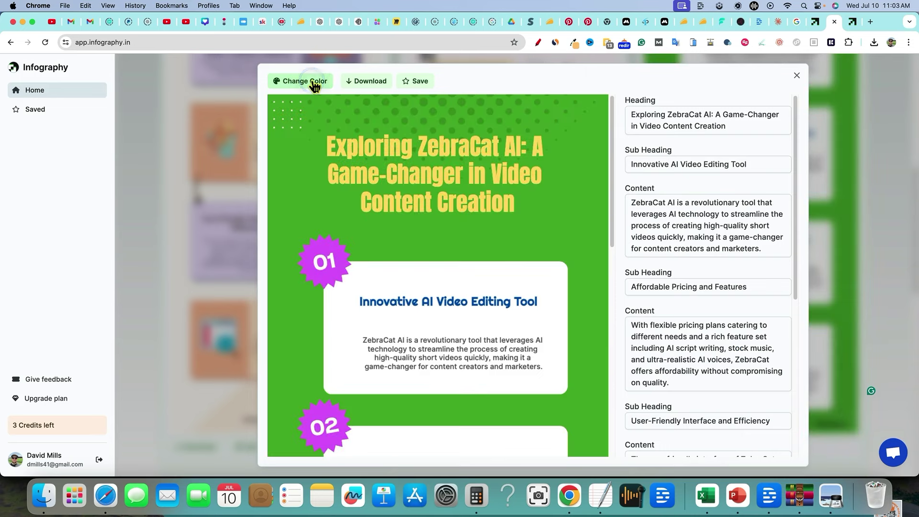
{"action": "left_click", "coordinate": [314, 85]}
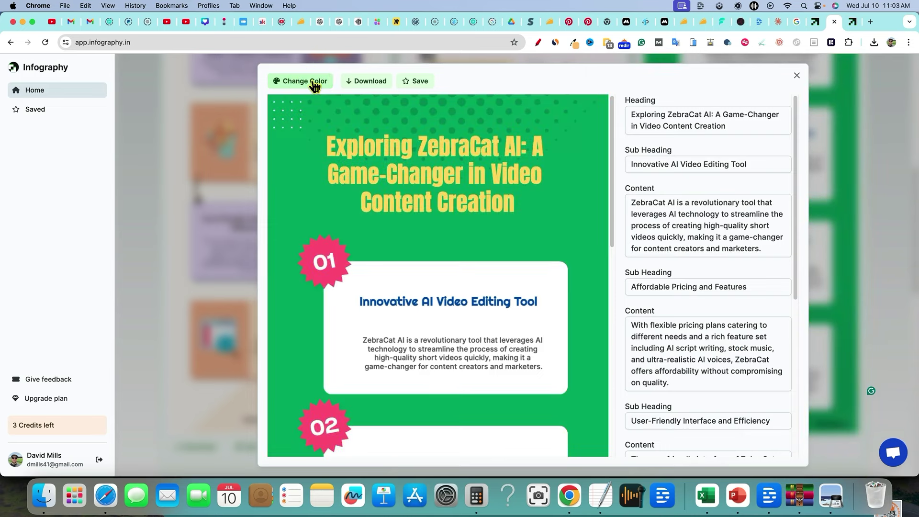
{"action": "left_click", "coordinate": [315, 85]}
{"action": "left_click", "coordinate": [314, 84]}
{"action": "left_click", "coordinate": [315, 85]}
{"action": "left_click", "coordinate": [314, 85]}
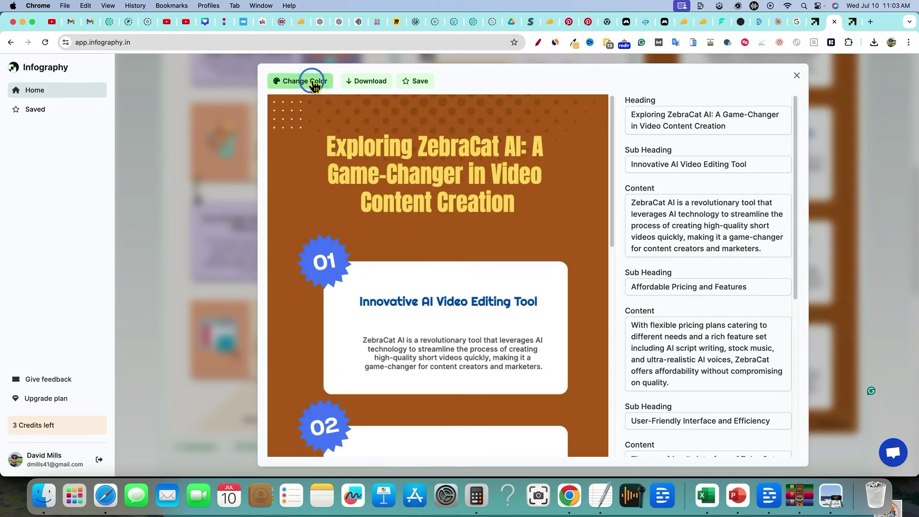
{"action": "left_click", "coordinate": [315, 85]}
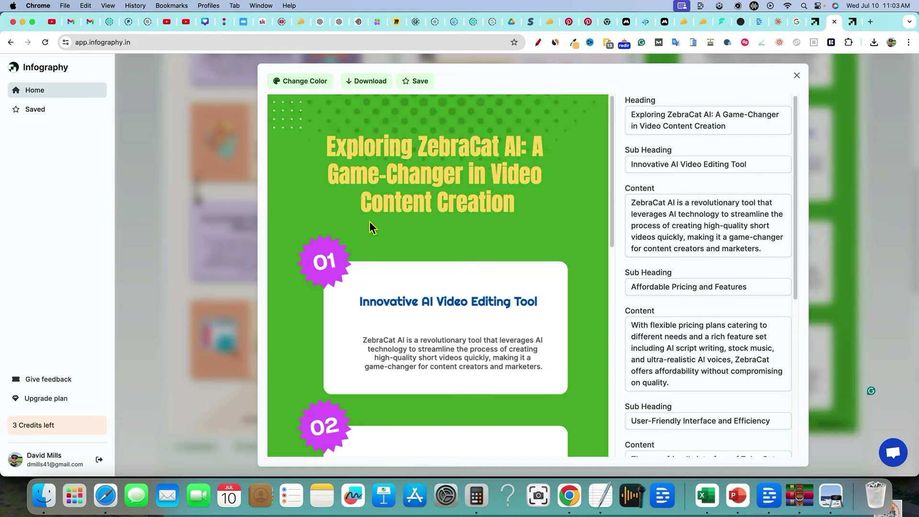
Step: Review the recolored green infographic, save it and close its editor
{"action": "scroll", "coordinate": [371, 223], "scroll_direction": "down", "scroll_amount": 10}
{"action": "scroll", "coordinate": [502, 183], "scroll_direction": "up", "scroll_amount": 10}
{"action": "left_click", "coordinate": [415, 82]}
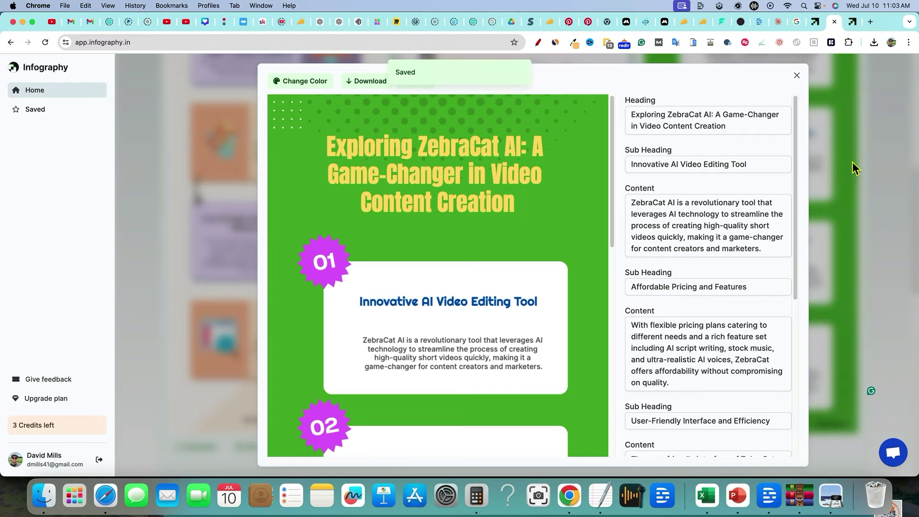
{"action": "left_click", "coordinate": [852, 162]}
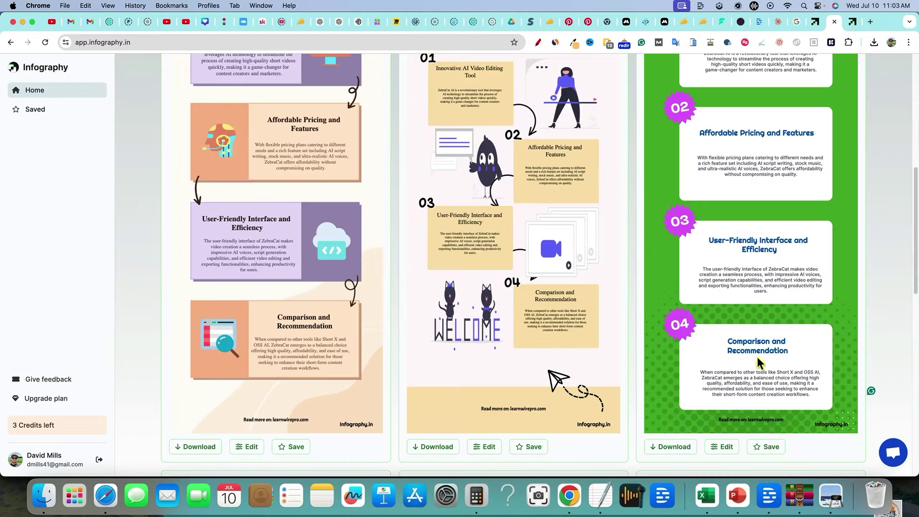
Step: Compare the recolored green infographic with the other generated designs in both rows
{"action": "scroll", "coordinate": [757, 362], "scroll_direction": "up", "scroll_amount": 10}
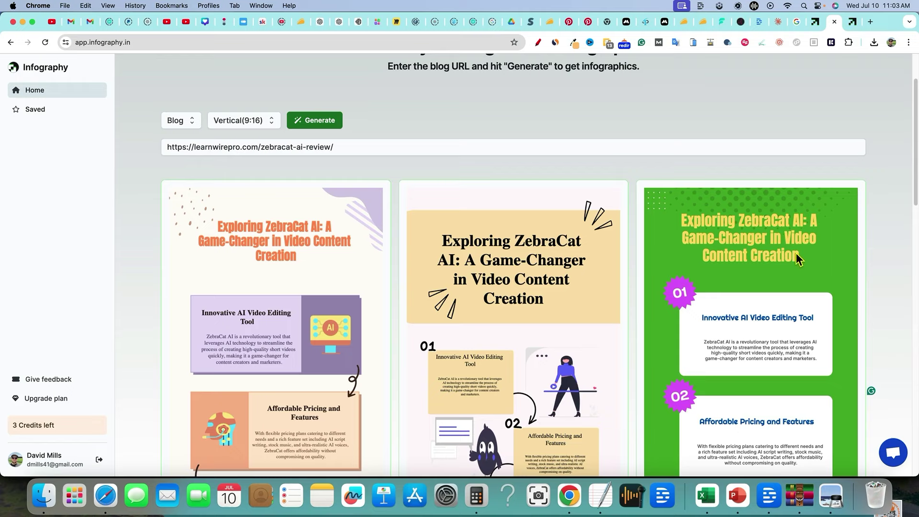
{"action": "scroll", "coordinate": [765, 283], "scroll_direction": "down", "scroll_amount": 3}
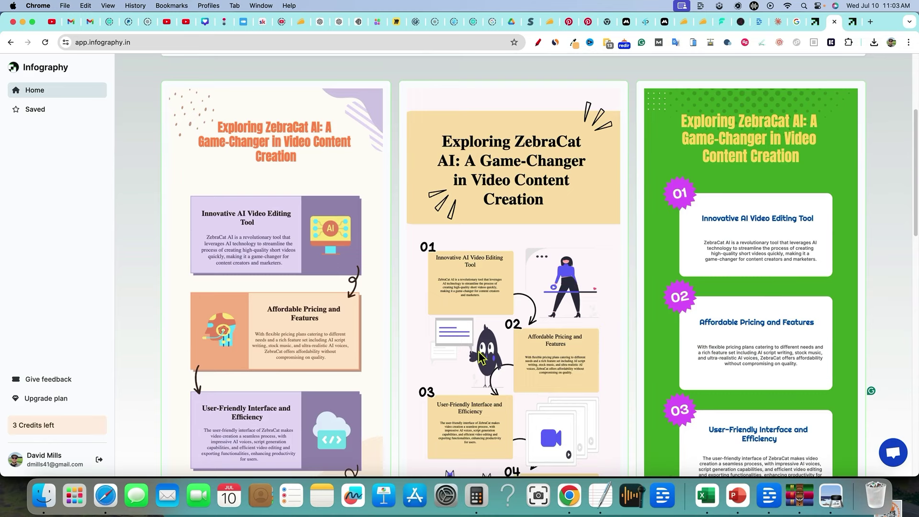
{"action": "scroll", "coordinate": [503, 364], "scroll_direction": "down", "scroll_amount": 12}
{"action": "scroll", "coordinate": [501, 359], "scroll_direction": "down", "scroll_amount": 5}
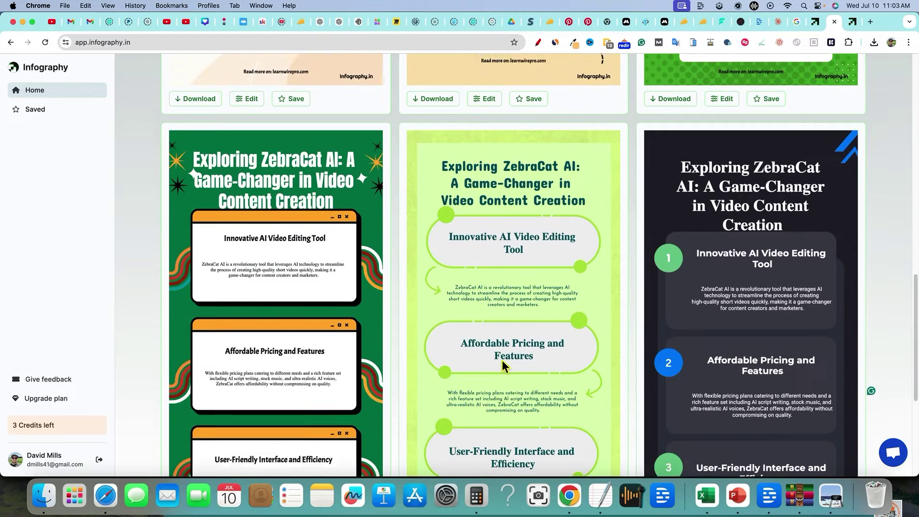
{"action": "scroll", "coordinate": [500, 359], "scroll_direction": "up", "scroll_amount": 1}
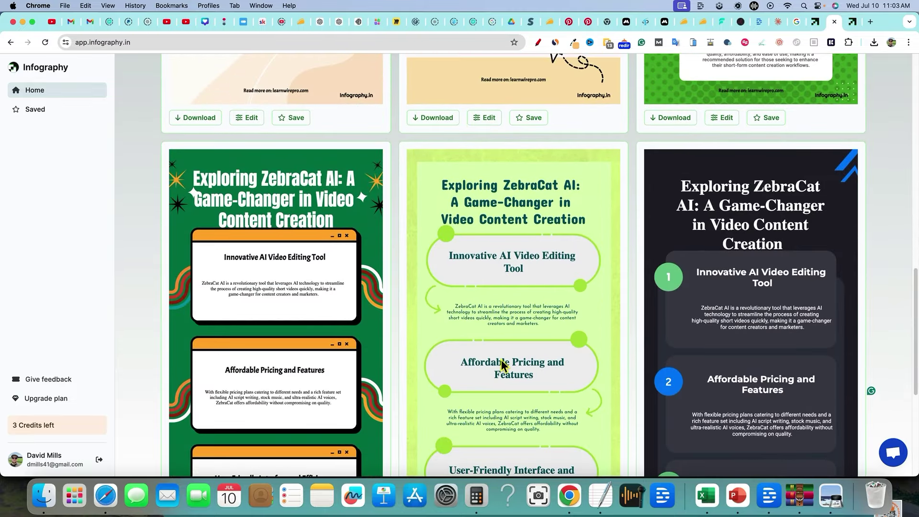
{"action": "scroll", "coordinate": [526, 349], "scroll_direction": "up", "scroll_amount": 1}
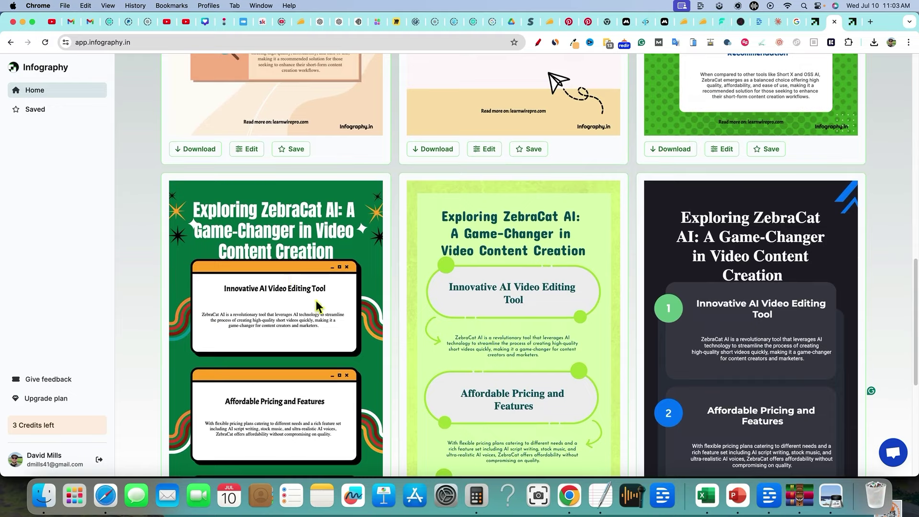
{"action": "scroll", "coordinate": [392, 334], "scroll_direction": "down", "scroll_amount": 4}
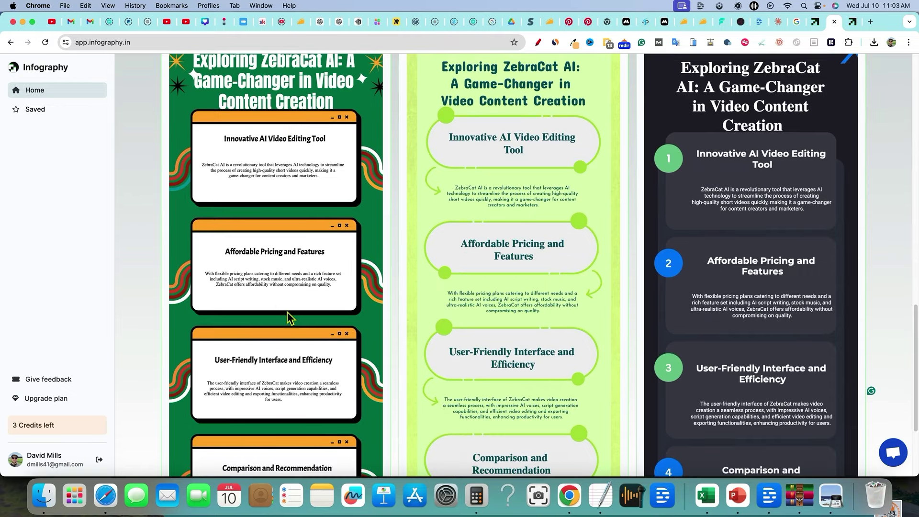
{"action": "scroll", "coordinate": [268, 339], "scroll_direction": "up", "scroll_amount": 7}
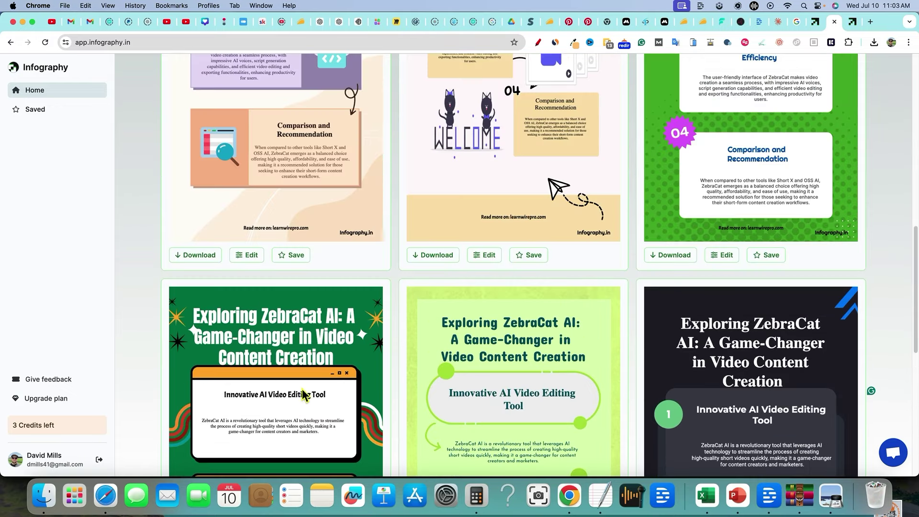
Step: Save the dark green infographic with orange window-style text boxes in the second row
{"action": "scroll", "coordinate": [328, 381], "scroll_direction": "up", "scroll_amount": 2}
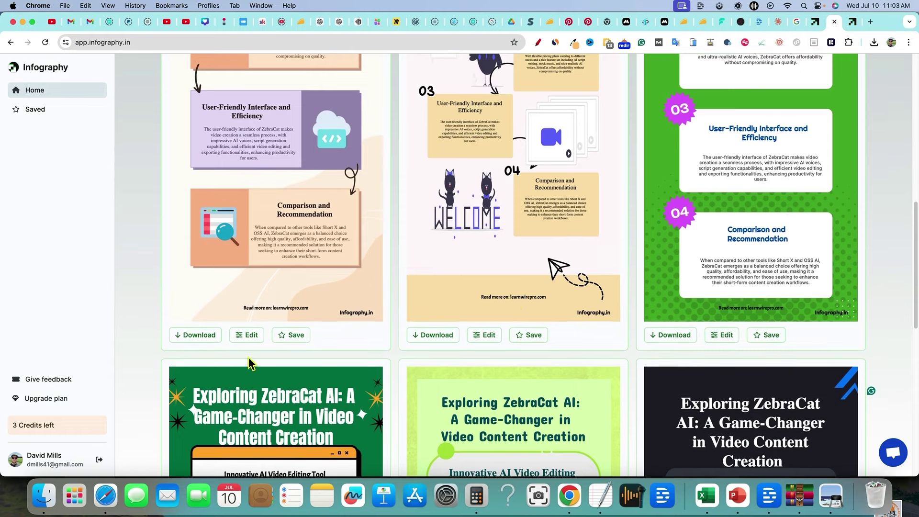
{"action": "scroll", "coordinate": [250, 363], "scroll_direction": "down", "scroll_amount": 10}
{"action": "scroll", "coordinate": [288, 277], "scroll_direction": "down", "scroll_amount": 2}
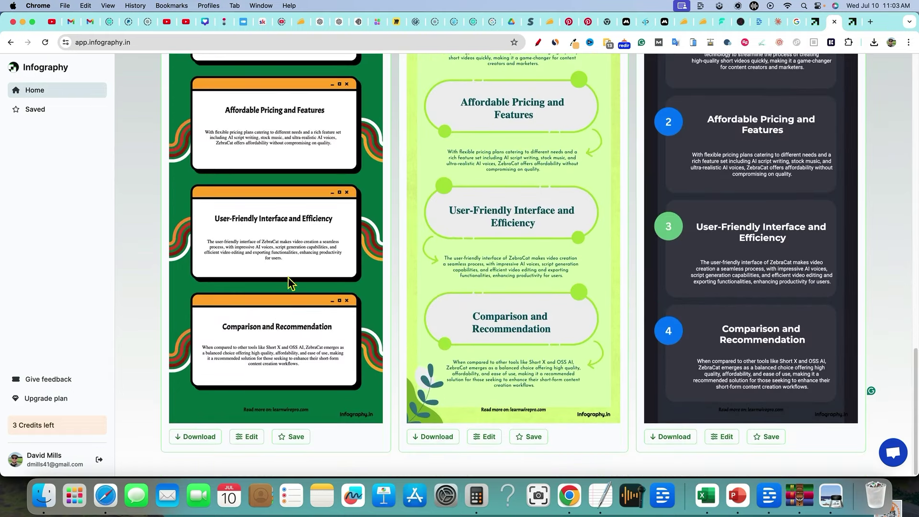
{"action": "left_click", "coordinate": [294, 442]}
{"action": "scroll", "coordinate": [263, 399], "scroll_direction": "up", "scroll_amount": 2}
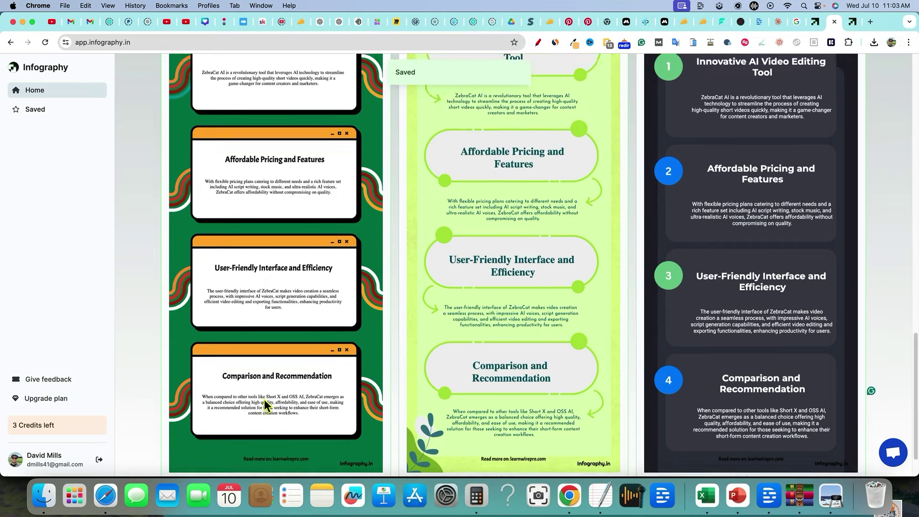
Step: Examine the dark green window-style infographic's title, text boxes and background alongside the other second-row designs
{"action": "scroll", "coordinate": [264, 399], "scroll_direction": "up", "scroll_amount": 8}
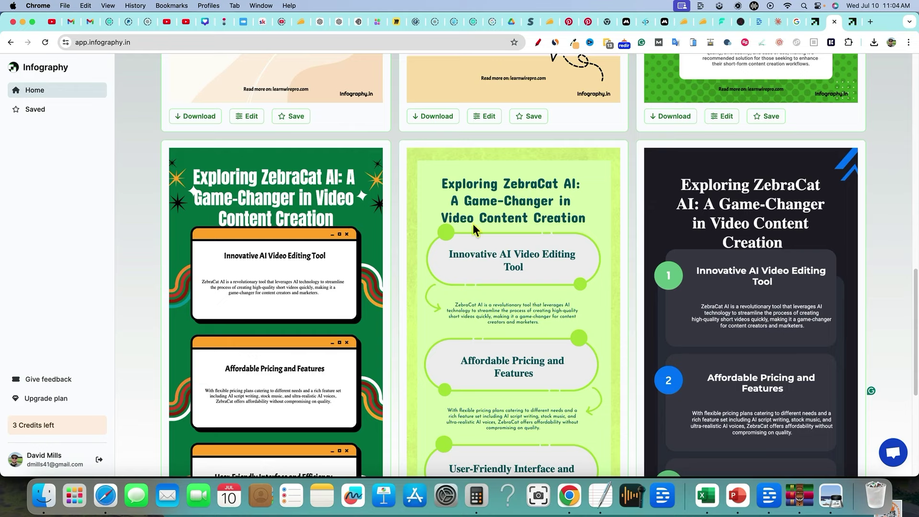
{"action": "scroll", "coordinate": [473, 228], "scroll_direction": "up", "scroll_amount": 4}
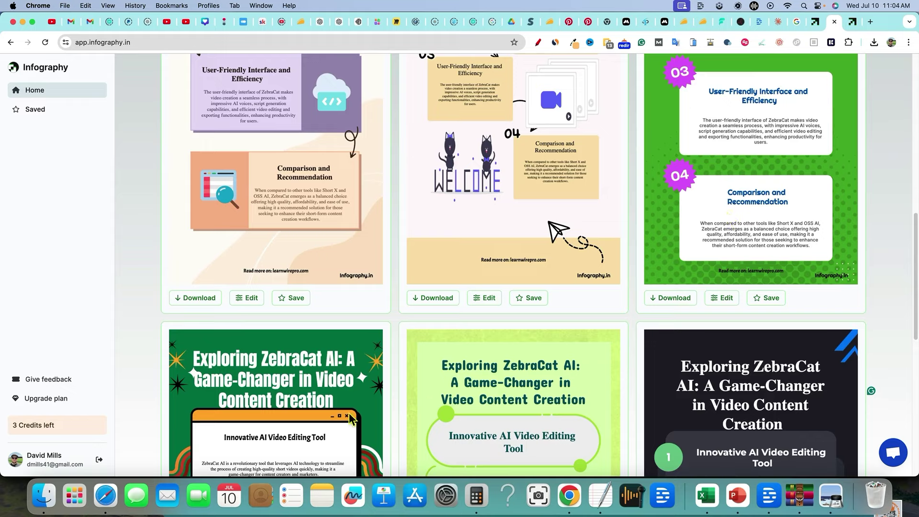
{"action": "scroll", "coordinate": [334, 337], "scroll_direction": "down", "scroll_amount": 2}
{"action": "scroll", "coordinate": [335, 337], "scroll_direction": "down", "scroll_amount": 1}
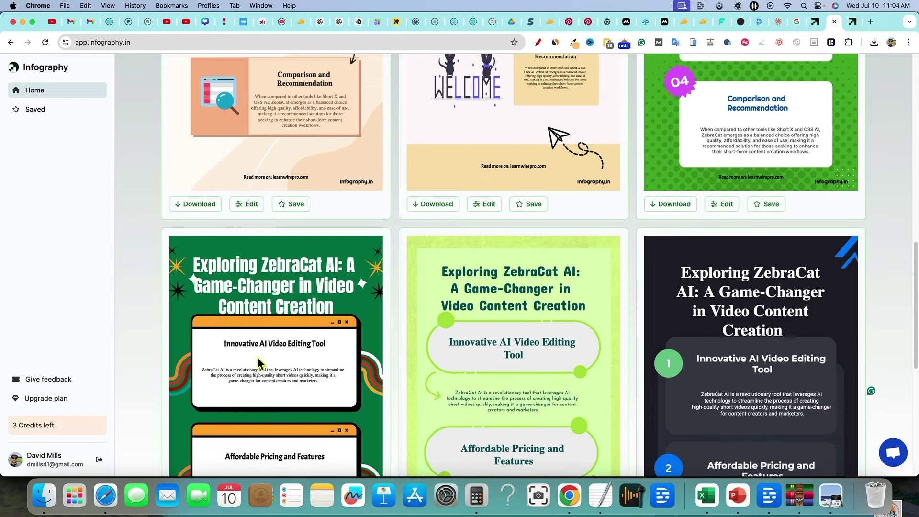
{"action": "scroll", "coordinate": [303, 363], "scroll_direction": "down", "scroll_amount": 1}
{"action": "scroll", "coordinate": [303, 364], "scroll_direction": "down", "scroll_amount": 1}
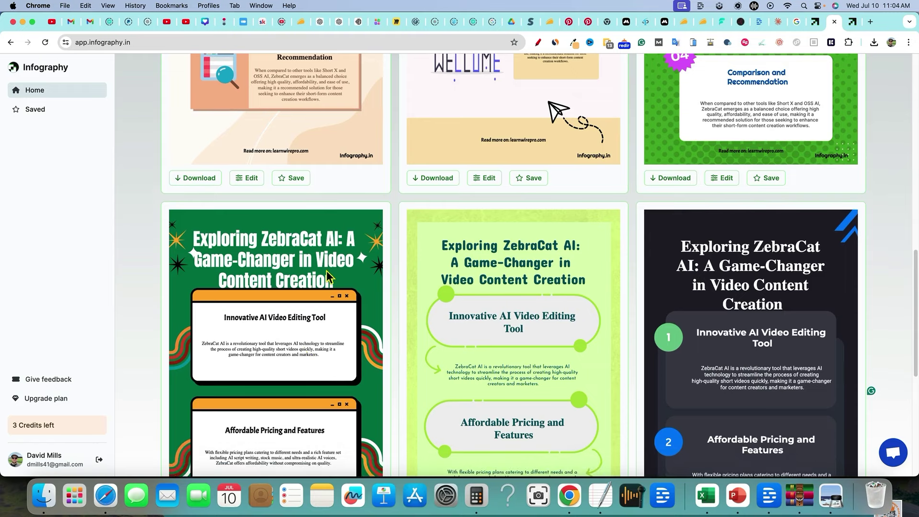
{"action": "scroll", "coordinate": [328, 266], "scroll_direction": "down", "scroll_amount": 2}
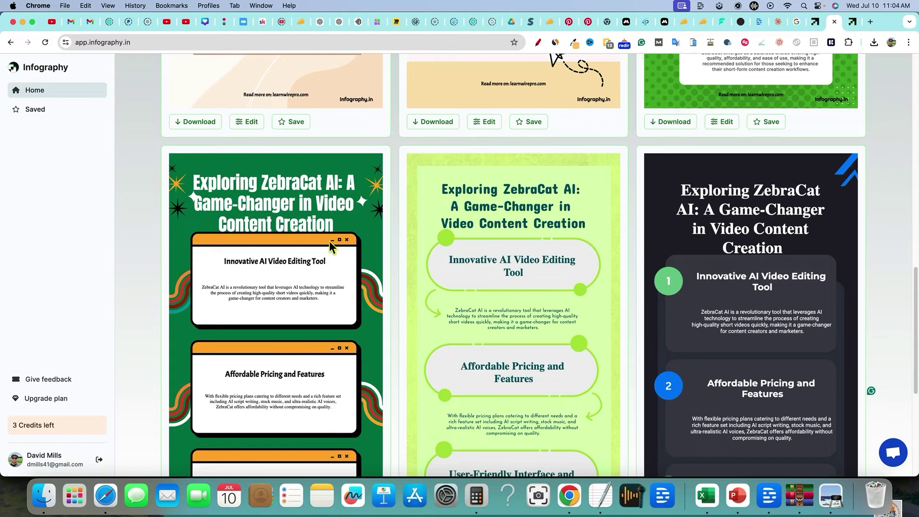
{"action": "scroll", "coordinate": [320, 294], "scroll_direction": "down", "scroll_amount": 2}
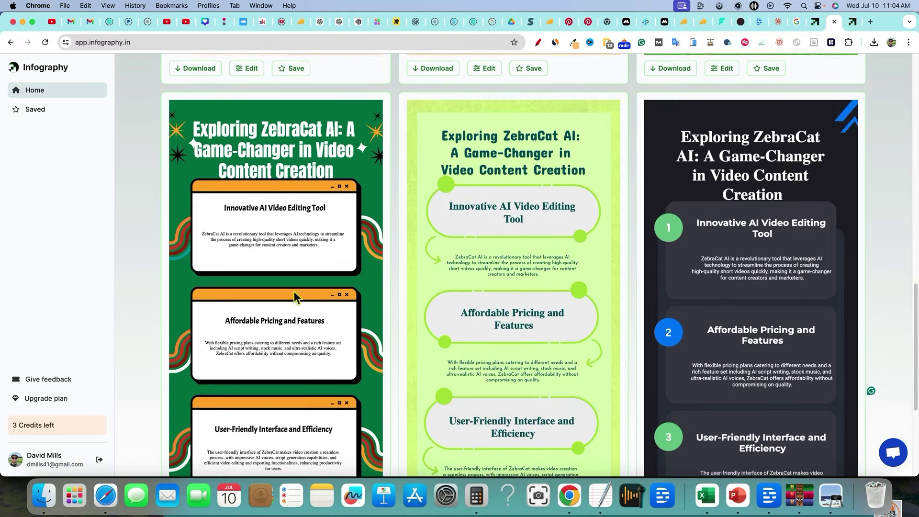
{"action": "scroll", "coordinate": [293, 290], "scroll_direction": "down", "scroll_amount": 1}
{"action": "scroll", "coordinate": [301, 301], "scroll_direction": "down", "scroll_amount": 1}
{"action": "scroll", "coordinate": [302, 307], "scroll_direction": "down", "scroll_amount": 5}
{"action": "scroll", "coordinate": [319, 253], "scroll_direction": "up", "scroll_amount": 6}
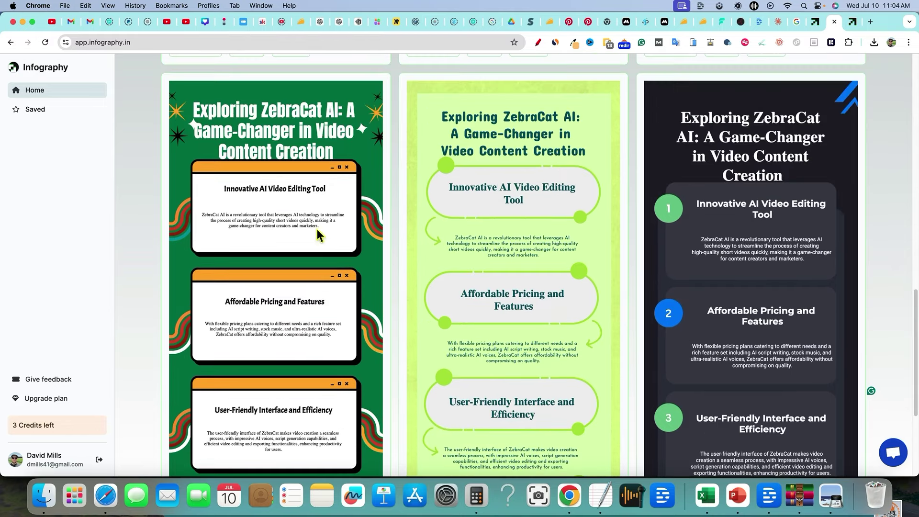
{"action": "scroll", "coordinate": [328, 225], "scroll_direction": "up", "scroll_amount": 2}
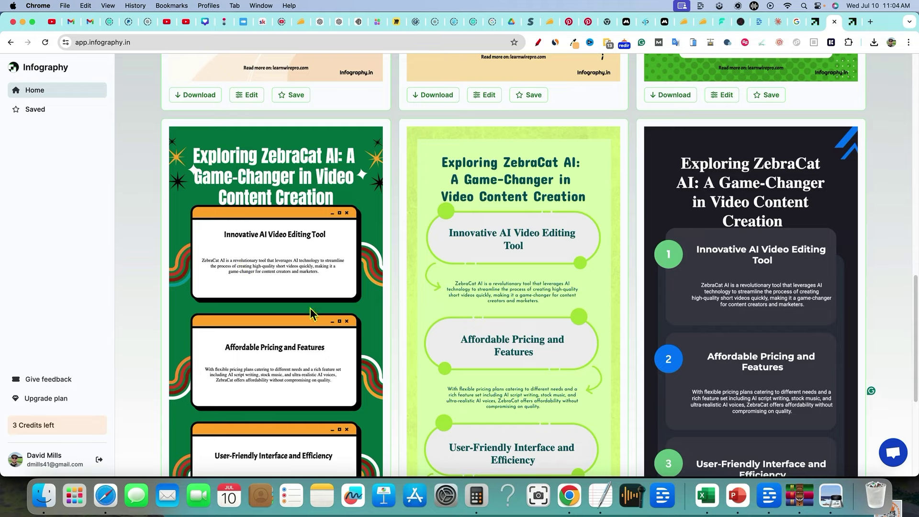
{"action": "scroll", "coordinate": [294, 325], "scroll_direction": "down", "scroll_amount": 2}
{"action": "scroll", "coordinate": [294, 330], "scroll_direction": "down", "scroll_amount": 3}
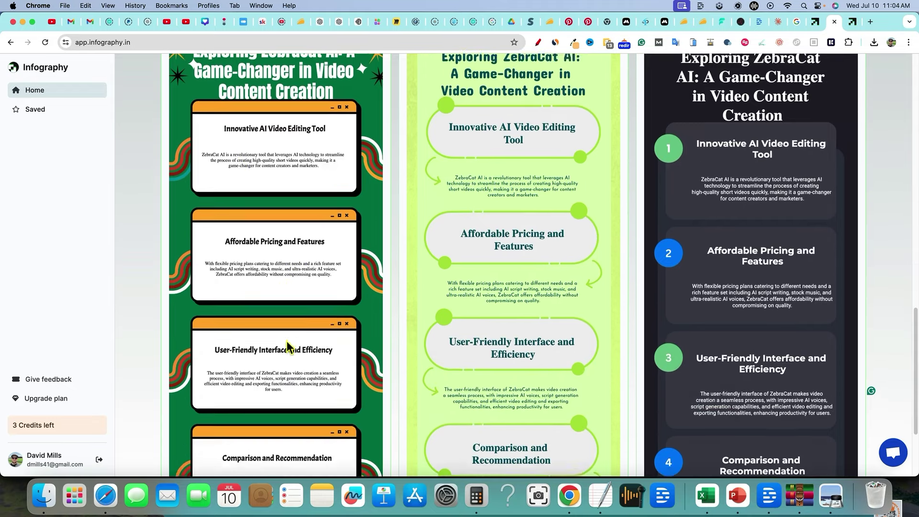
{"action": "scroll", "coordinate": [285, 352], "scroll_direction": "down", "scroll_amount": 3}
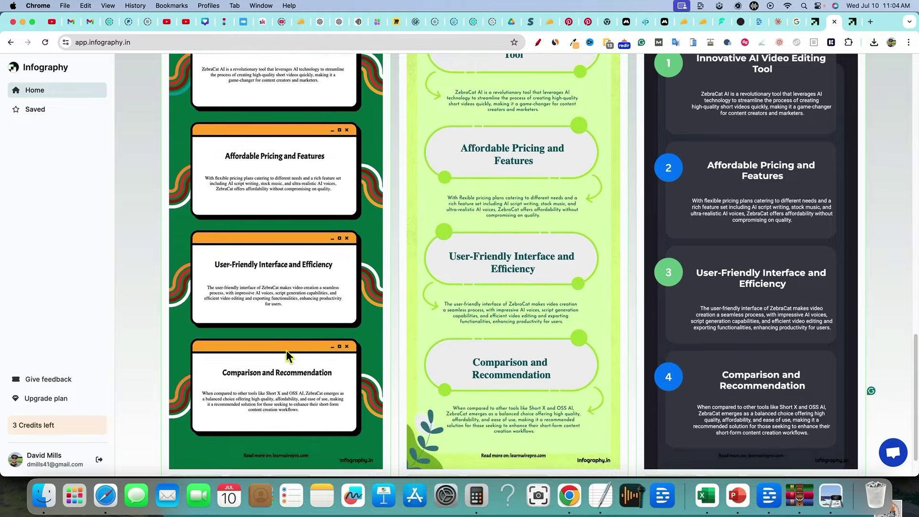
{"action": "scroll", "coordinate": [478, 406], "scroll_direction": "down", "scroll_amount": 2}
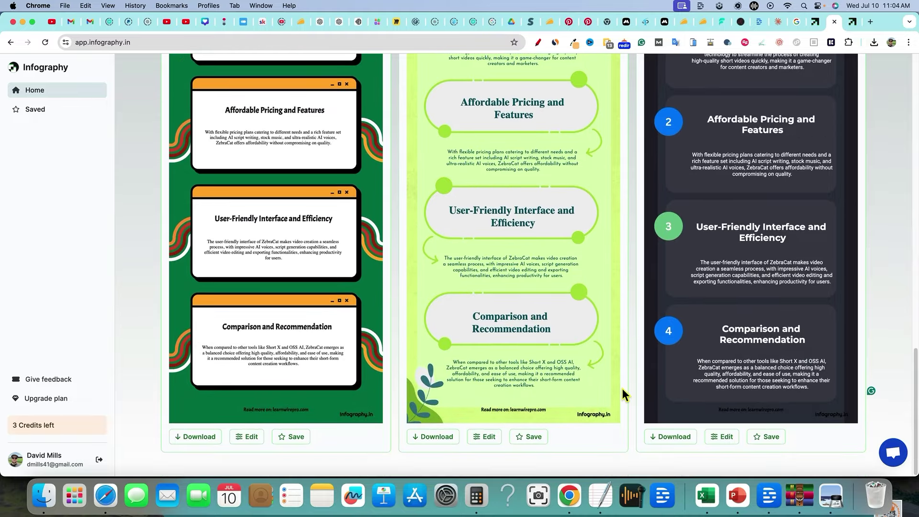
Step: Review the first-row infographics, comparing the beige design's illustrations with the purple-orange and bright green layouts
{"action": "scroll", "coordinate": [622, 388], "scroll_direction": "up", "scroll_amount": 3}
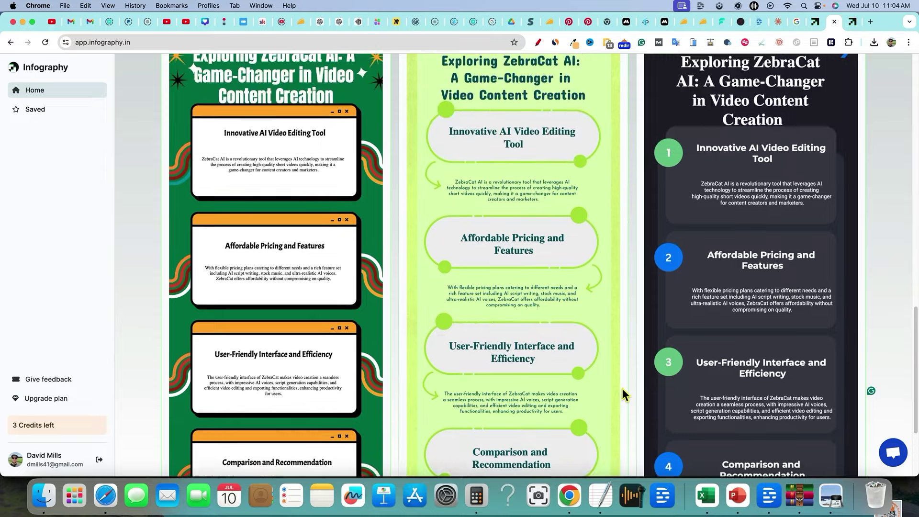
{"action": "scroll", "coordinate": [622, 388], "scroll_direction": "up", "scroll_amount": 10}
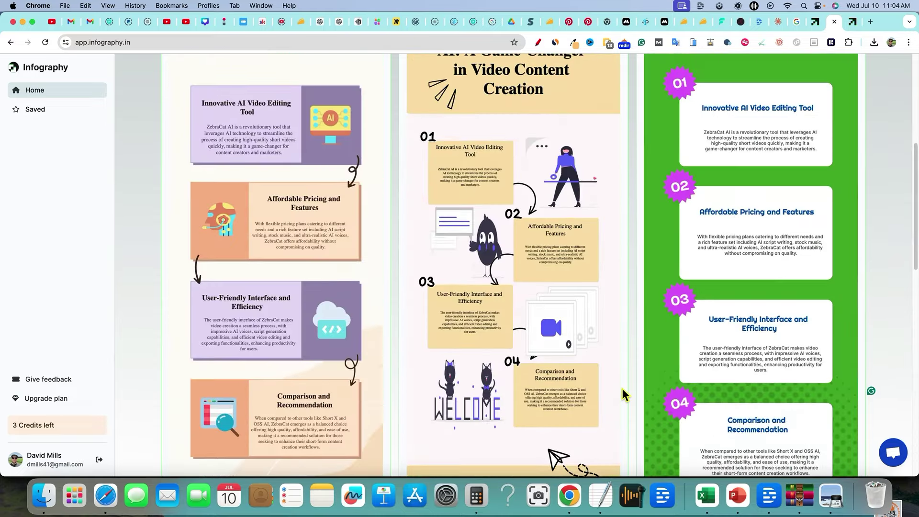
{"action": "scroll", "coordinate": [603, 394], "scroll_direction": "up", "scroll_amount": 10}
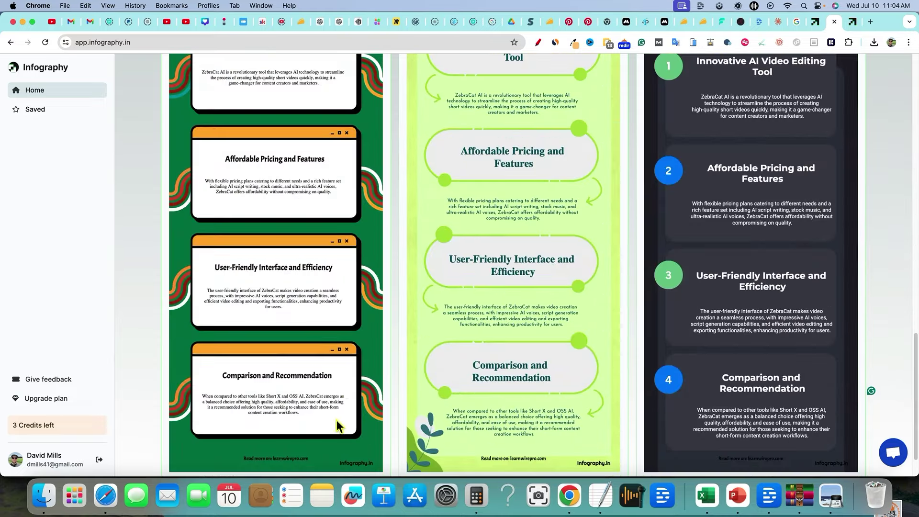
{"action": "scroll", "coordinate": [459, 323], "scroll_direction": "up", "scroll_amount": 10}
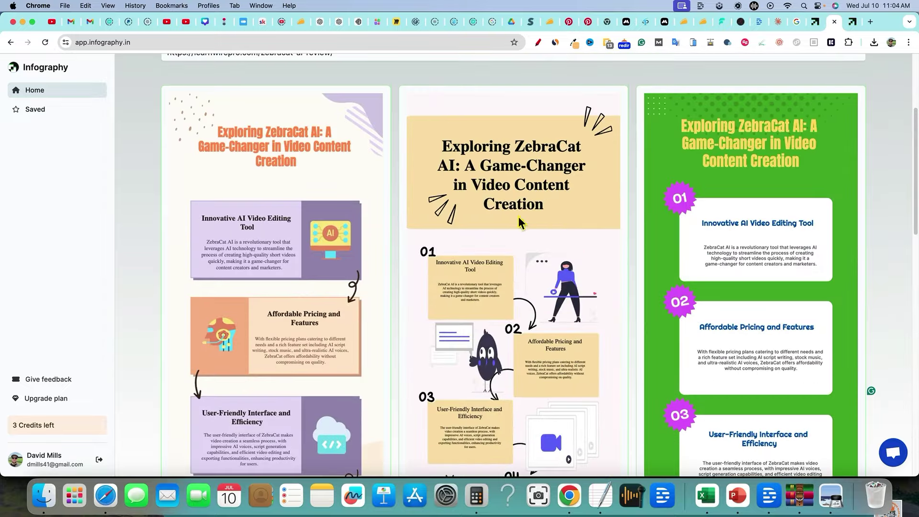
{"action": "scroll", "coordinate": [470, 336], "scroll_direction": "down", "scroll_amount": 3}
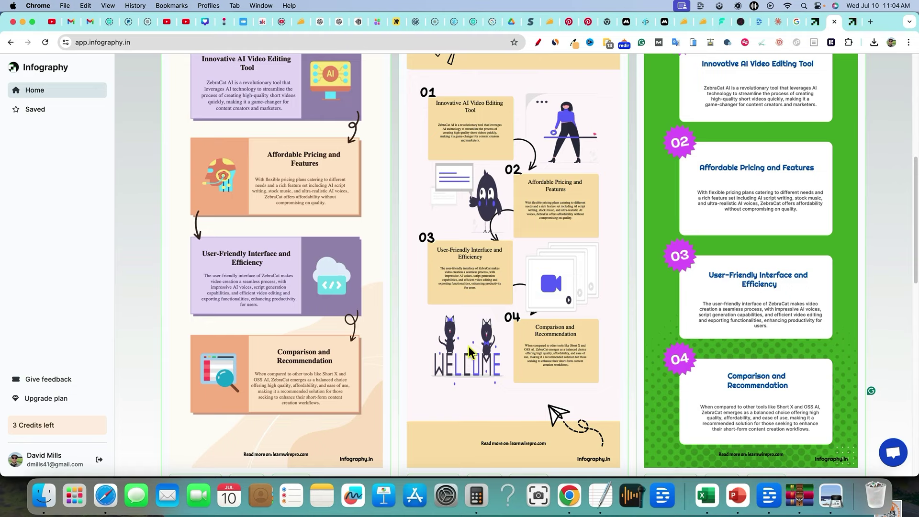
{"action": "scroll", "coordinate": [468, 353], "scroll_direction": "up", "scroll_amount": 1}
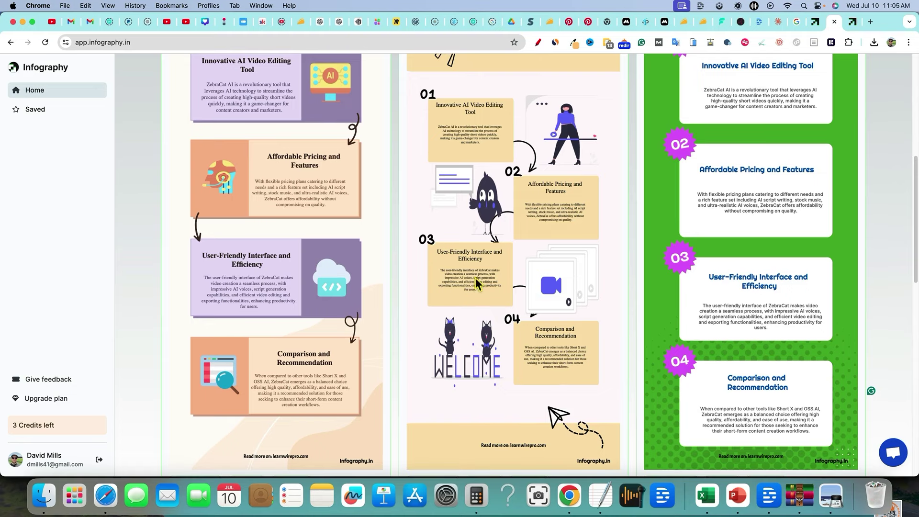
{"action": "scroll", "coordinate": [784, 236], "scroll_direction": "up", "scroll_amount": 1}
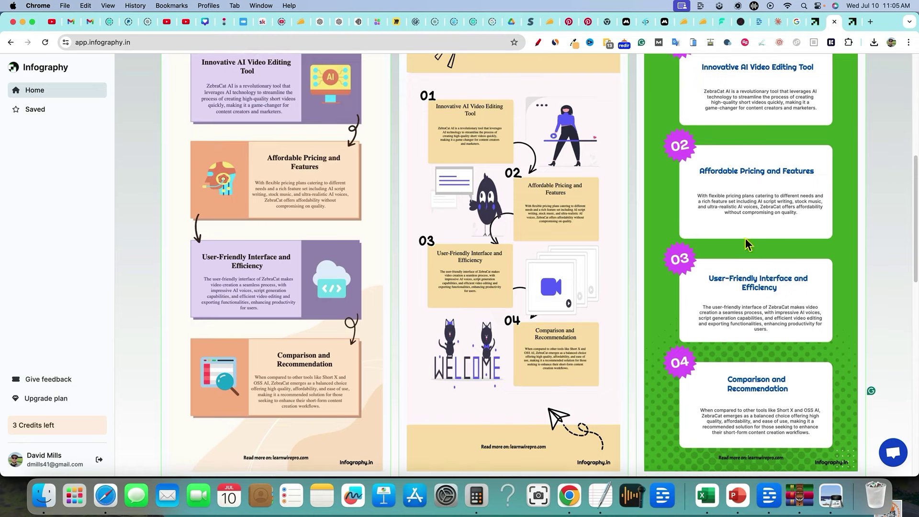
Step: Return to the second row and save the dark green window-style infographic again
{"action": "scroll", "coordinate": [771, 433], "scroll_direction": "down", "scroll_amount": 10}
{"action": "scroll", "coordinate": [767, 435], "scroll_direction": "down", "scroll_amount": 1}
{"action": "scroll", "coordinate": [397, 394], "scroll_direction": "down", "scroll_amount": 1}
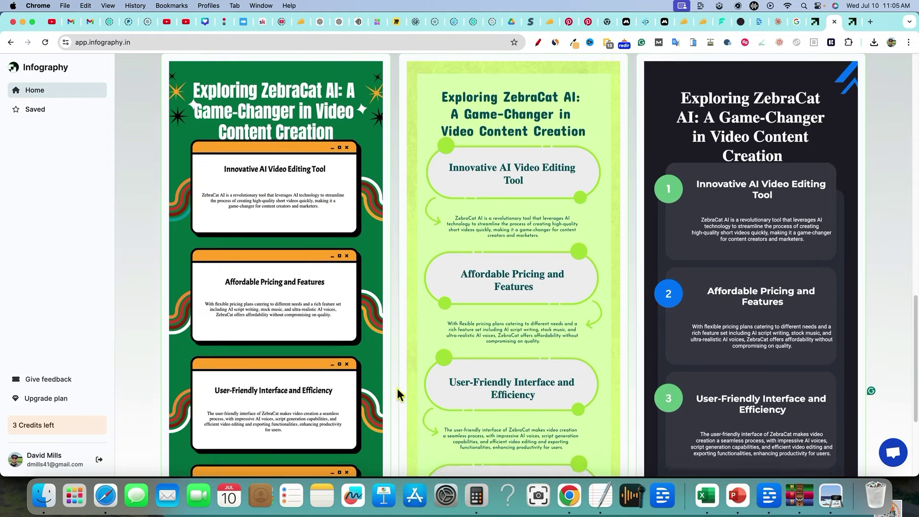
{"action": "scroll", "coordinate": [397, 388], "scroll_direction": "down", "scroll_amount": 5}
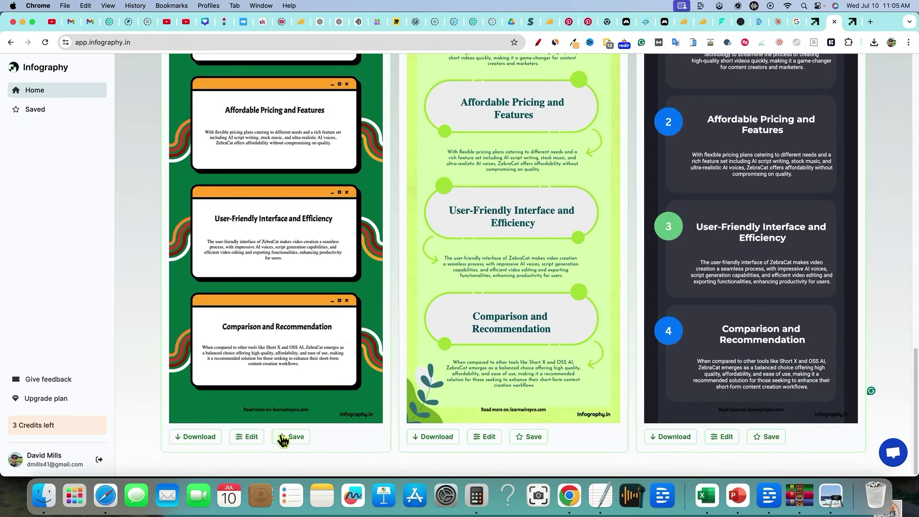
{"action": "left_click", "coordinate": [300, 437]}
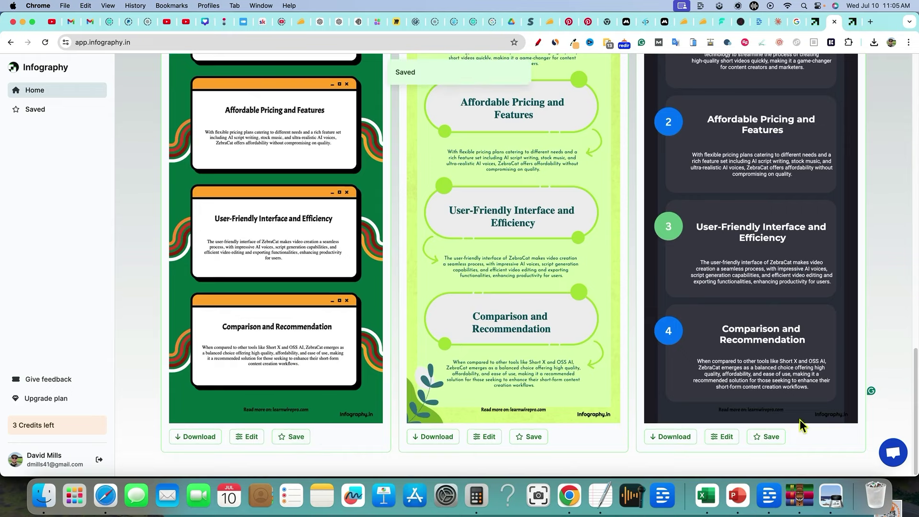
Step: Save the bright green infographic with purple number badges from the first row
{"action": "scroll", "coordinate": [769, 374], "scroll_direction": "down", "scroll_amount": 10}
{"action": "left_click", "coordinate": [763, 354]}
{"action": "scroll", "coordinate": [316, 353], "scroll_direction": "up", "scroll_amount": 5}
{"action": "scroll", "coordinate": [548, 215], "scroll_direction": "down", "scroll_amount": 5}
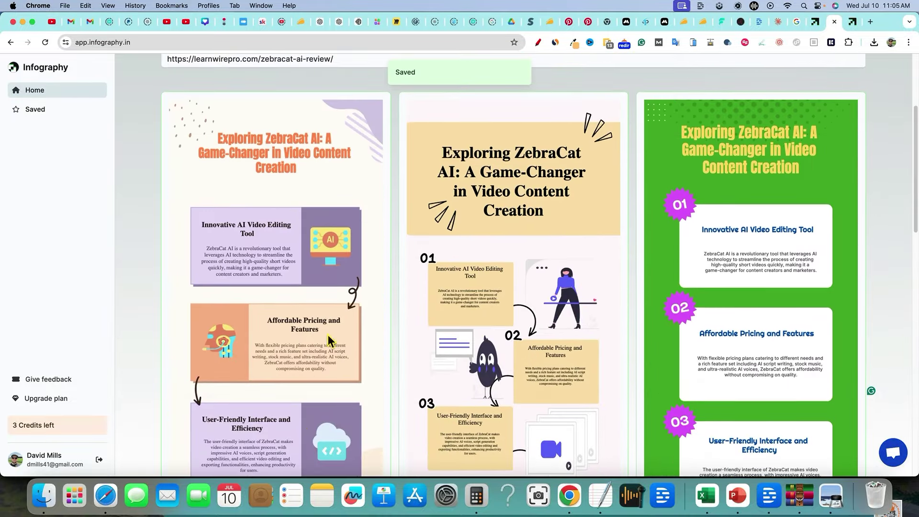
Step: Open the beige illustrated infographic for editing, recolor it to light green, save it and close the editor
{"action": "scroll", "coordinate": [527, 390], "scroll_direction": "down", "scroll_amount": 4}
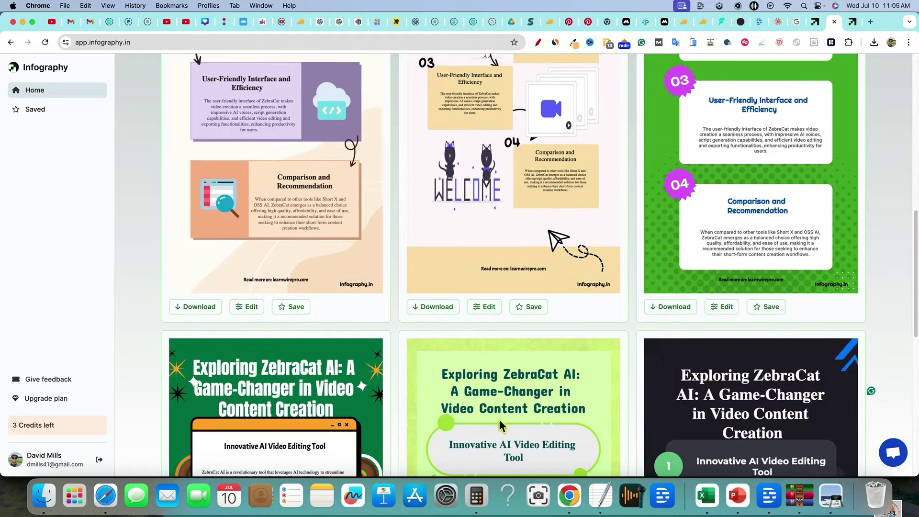
{"action": "left_click", "coordinate": [479, 308]}
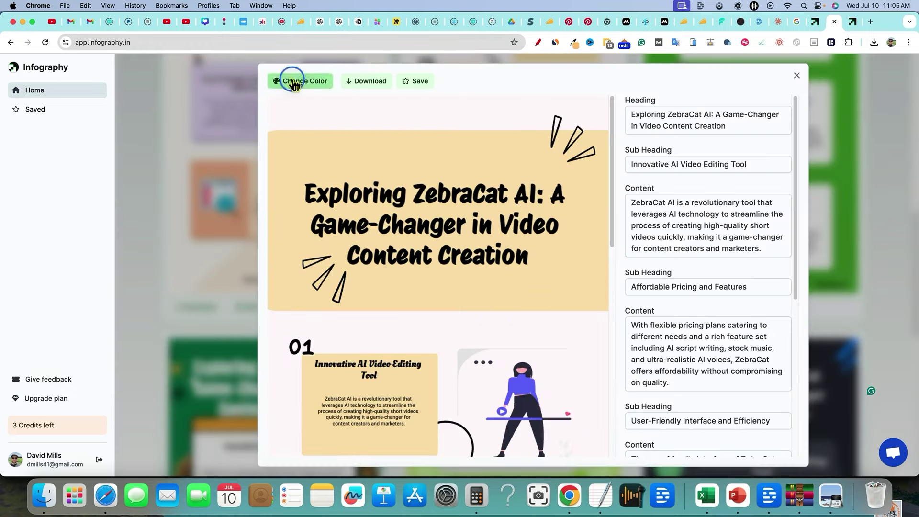
{"action": "scroll", "coordinate": [451, 216], "scroll_direction": "down", "scroll_amount": 10}
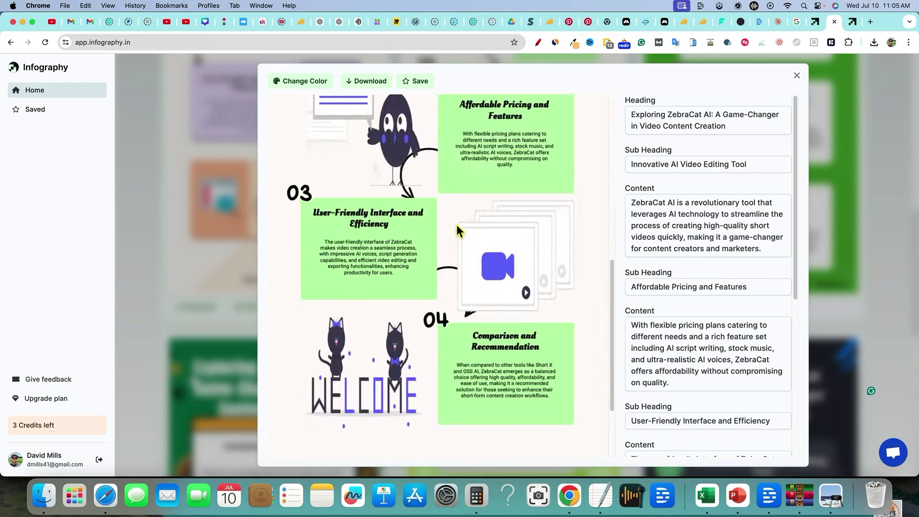
{"action": "scroll", "coordinate": [481, 273], "scroll_direction": "up", "scroll_amount": 10}
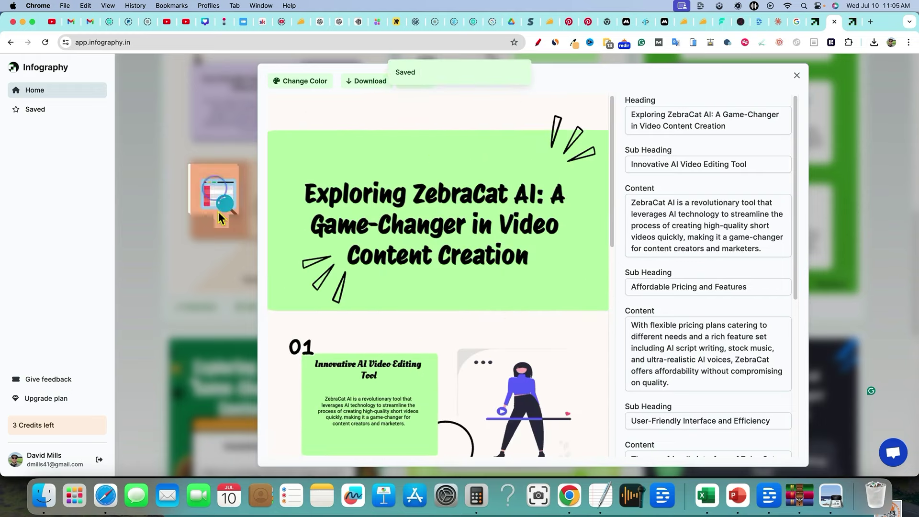
{"action": "left_click", "coordinate": [215, 185]}
Step: Download the dark green window-style infographic and open infography (2).png full screen in Preview
{"action": "scroll", "coordinate": [242, 385], "scroll_direction": "down", "scroll_amount": 10}
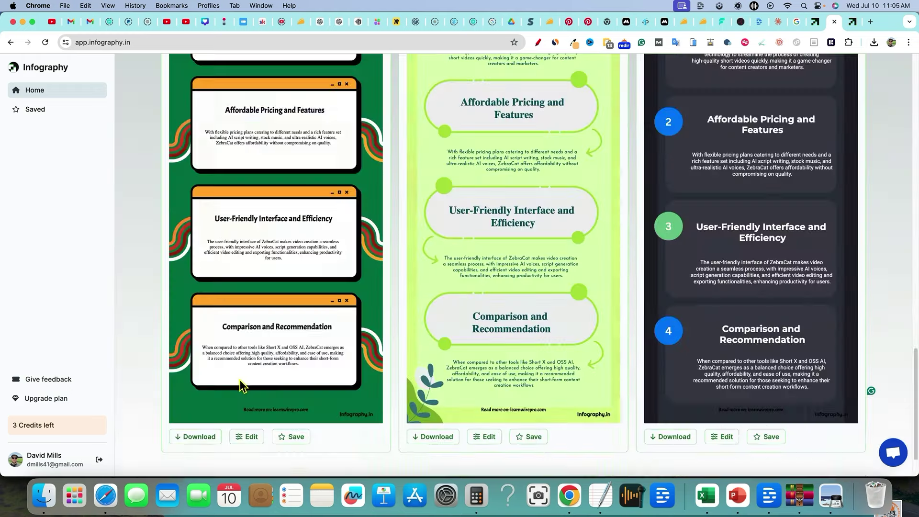
{"action": "left_click", "coordinate": [202, 442]}
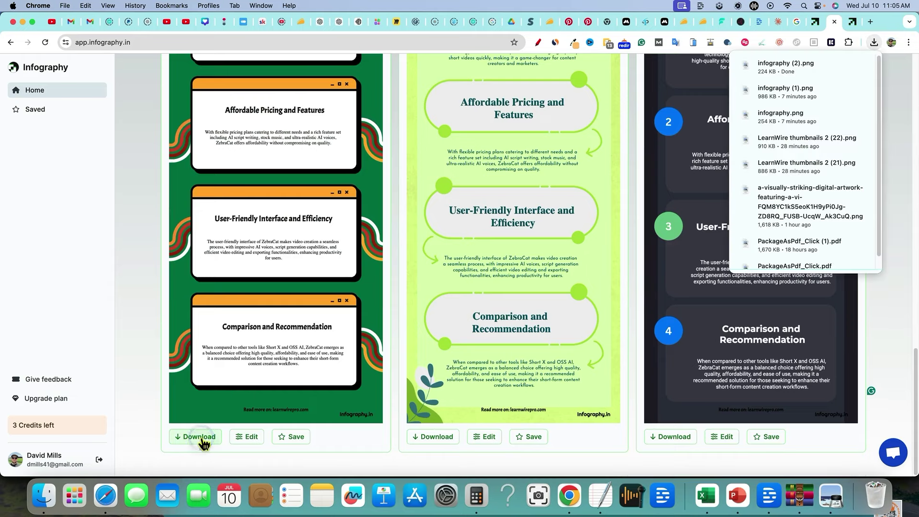
{"action": "left_click", "coordinate": [803, 69]}
{"action": "key", "text": "ctrl+super+f"}
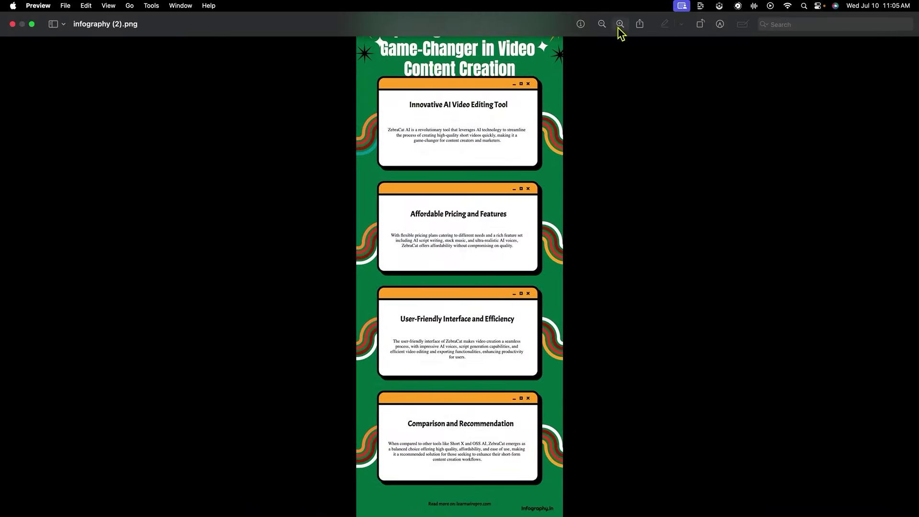
Step: Enlarge the downloaded infographic to inspect its title and first text box, then zoom back out
{"action": "left_click", "coordinate": [618, 23]}
{"action": "scroll", "coordinate": [609, 230], "scroll_direction": "up", "scroll_amount": 5}
{"action": "scroll", "coordinate": [609, 230], "scroll_direction": "up", "scroll_amount": 1}
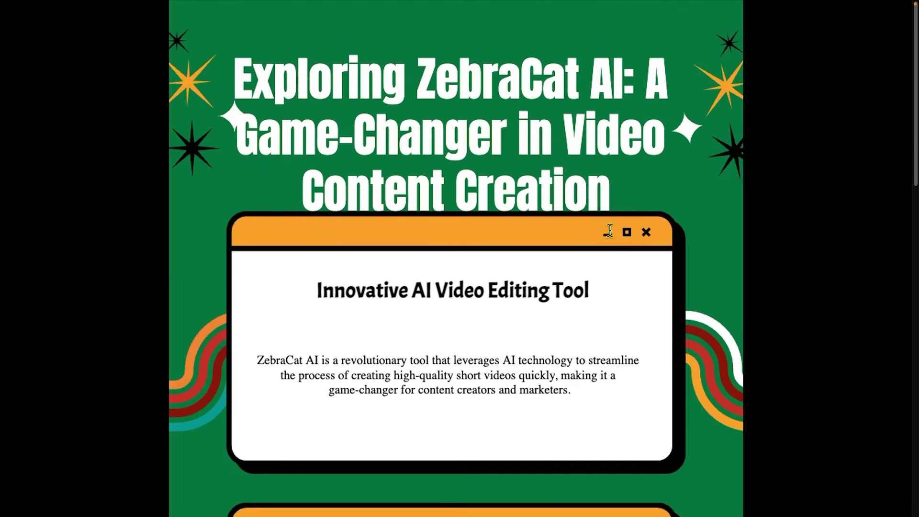
{"action": "mouse_move", "coordinate": [624, 3]}
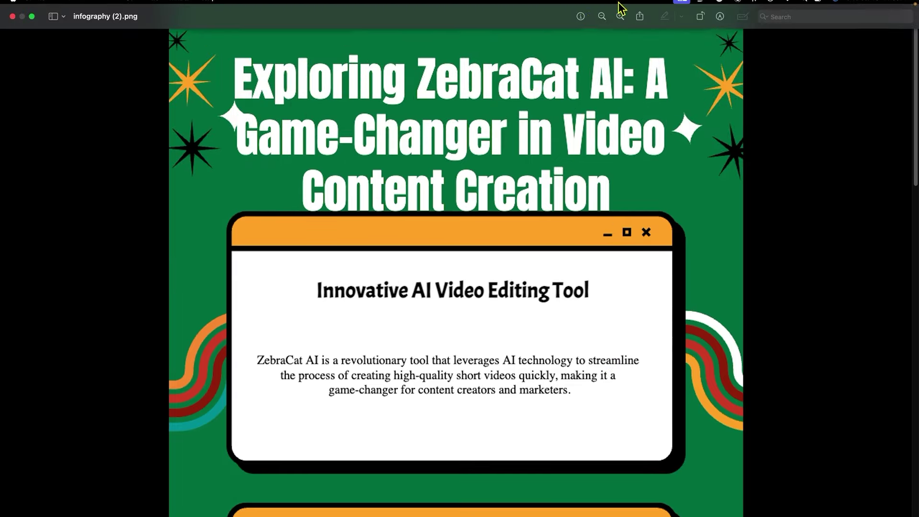
{"action": "left_click", "coordinate": [602, 23]}
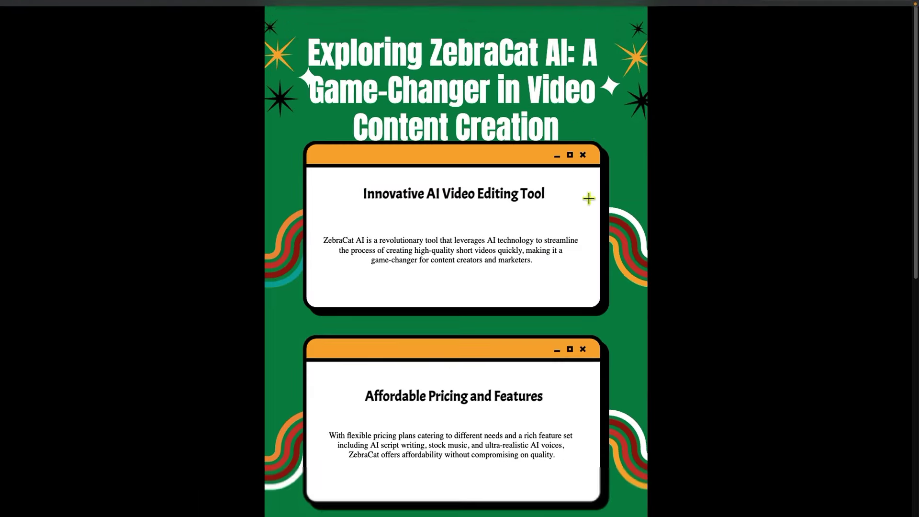
Step: Read the downloaded infographic down to its footer, leave full screen and switch back to Infography in Chrome
{"action": "scroll", "coordinate": [589, 239], "scroll_direction": "down", "scroll_amount": 3}
{"action": "scroll", "coordinate": [591, 281], "scroll_direction": "down", "scroll_amount": 5}
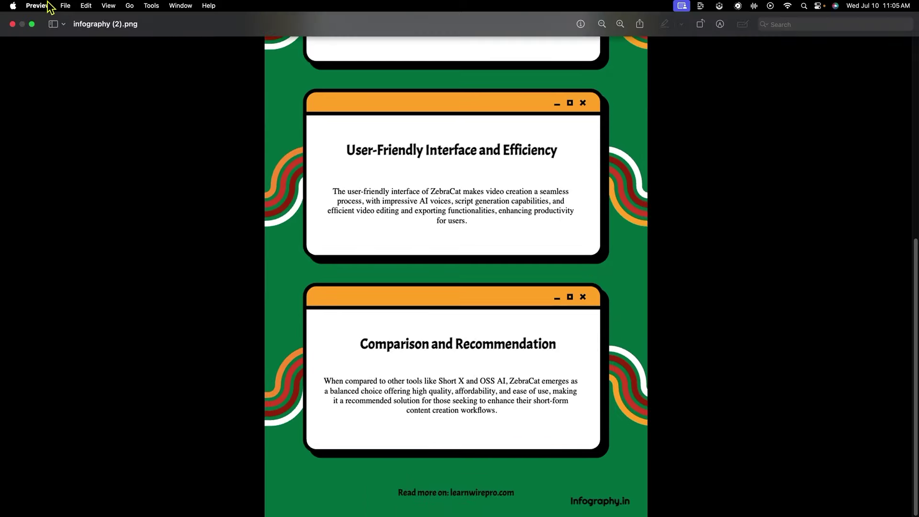
{"action": "mouse_move", "coordinate": [31, 24]}
{"action": "left_click", "coordinate": [43, 43]}
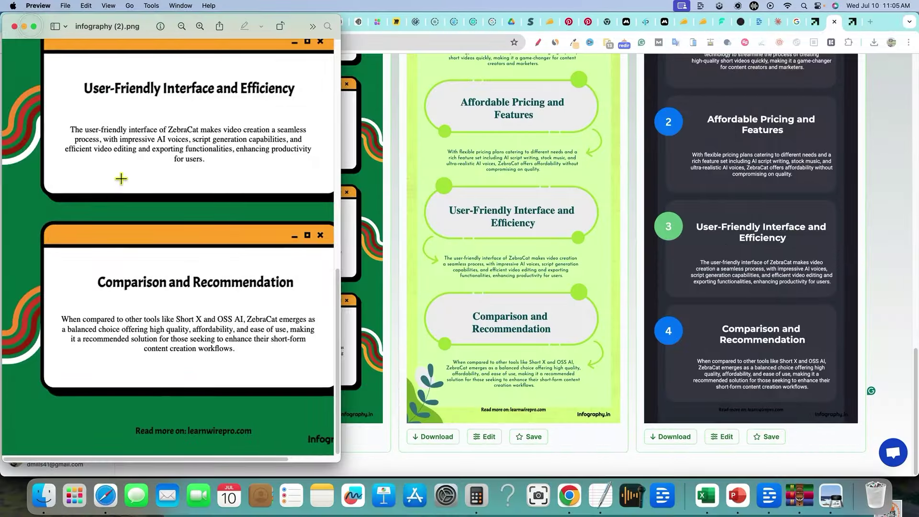
{"action": "left_click", "coordinate": [389, 169]}
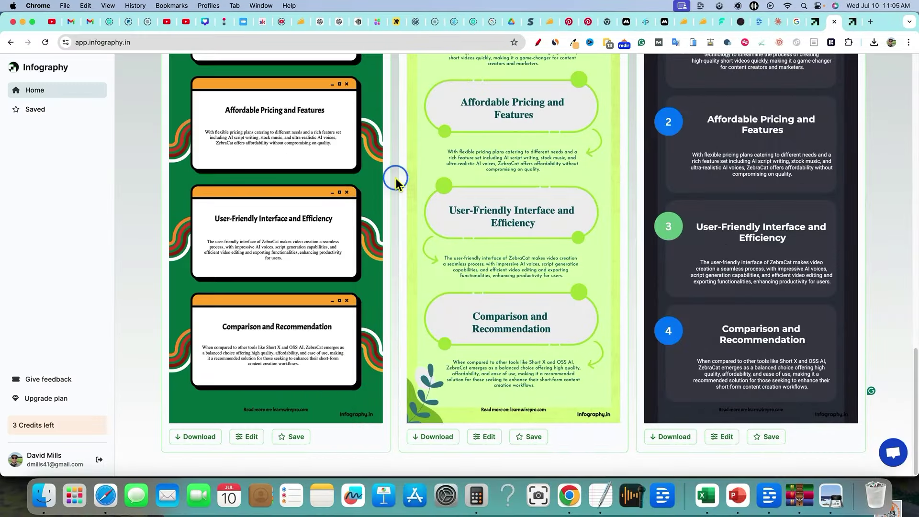
Step: Review both rows of generated ZebraCat AI infographics, comparing the window-style design with the others, and return to the page start
{"action": "scroll", "coordinate": [366, 340], "scroll_direction": "down", "scroll_amount": 10}
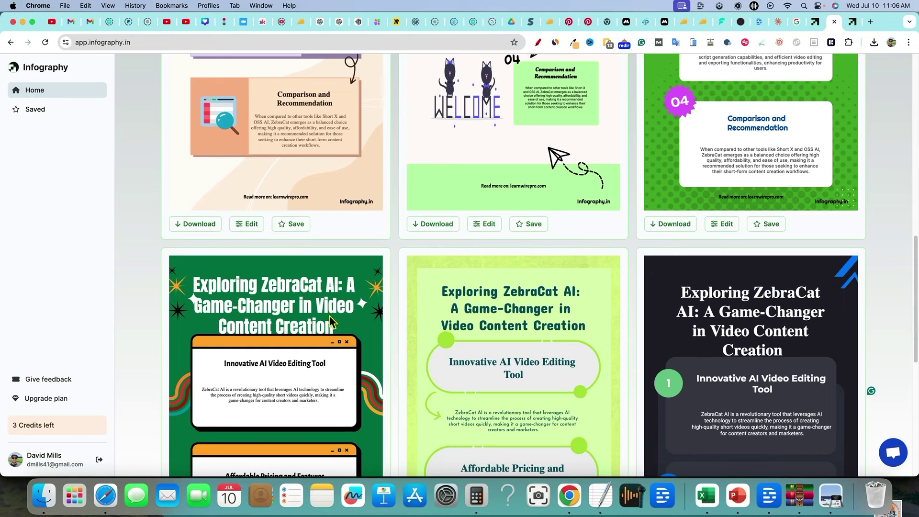
{"action": "scroll", "coordinate": [329, 315], "scroll_direction": "down", "scroll_amount": 1}
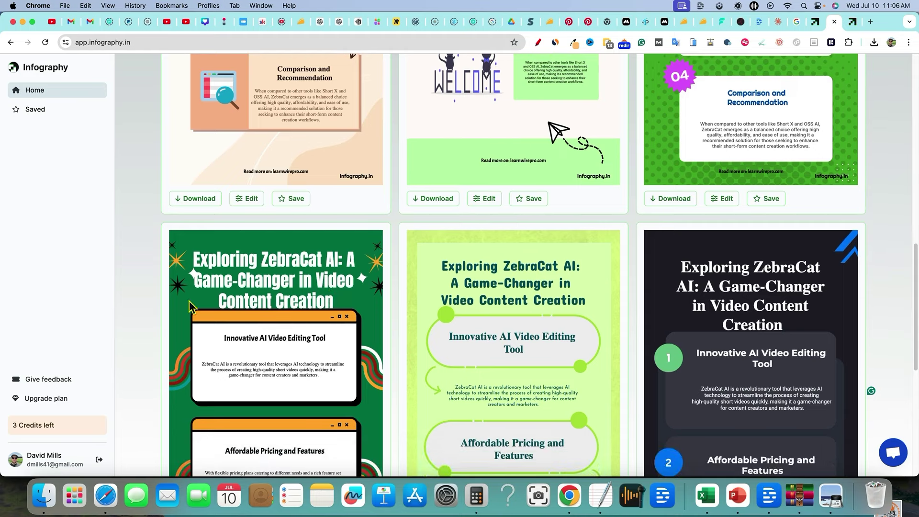
{"action": "scroll", "coordinate": [193, 308], "scroll_direction": "down", "scroll_amount": 13}
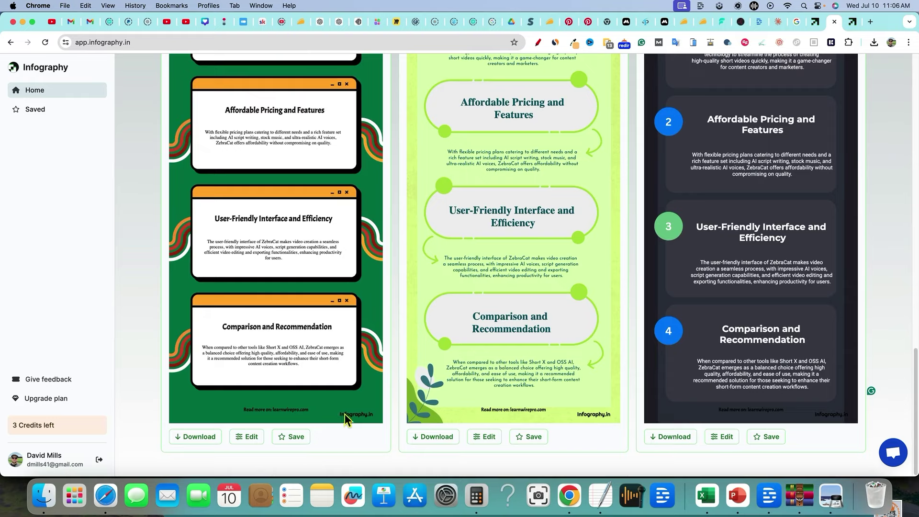
{"action": "scroll", "coordinate": [344, 414], "scroll_direction": "up", "scroll_amount": 6}
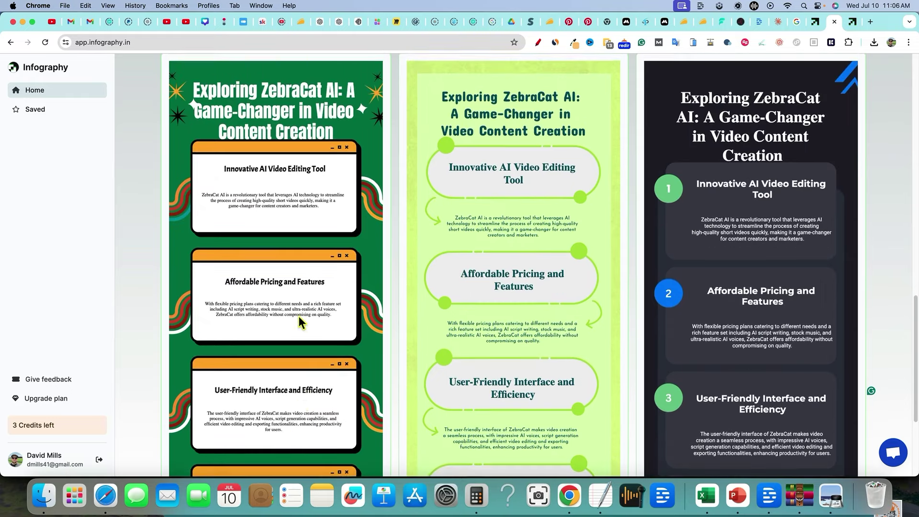
{"action": "scroll", "coordinate": [298, 316], "scroll_direction": "up", "scroll_amount": 3}
{"action": "scroll", "coordinate": [298, 316], "scroll_direction": "up", "scroll_amount": 10}
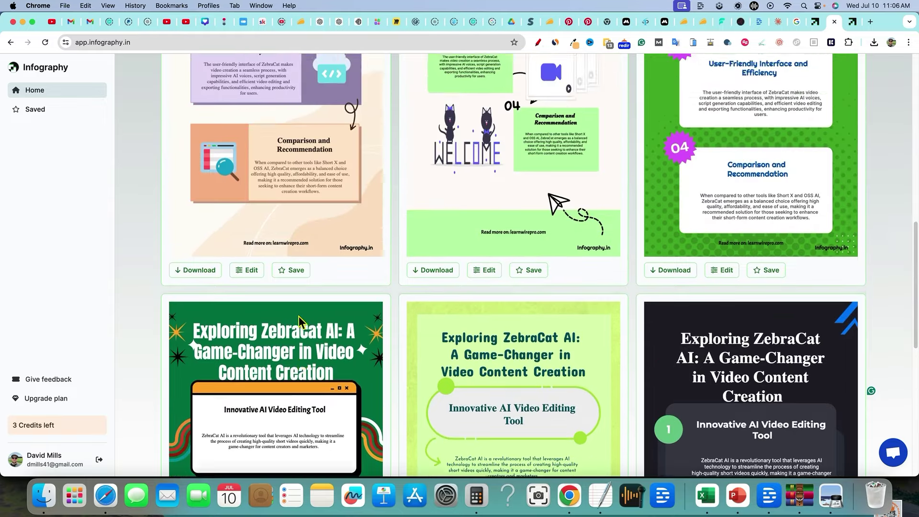
{"action": "scroll", "coordinate": [298, 316], "scroll_direction": "up", "scroll_amount": 12}
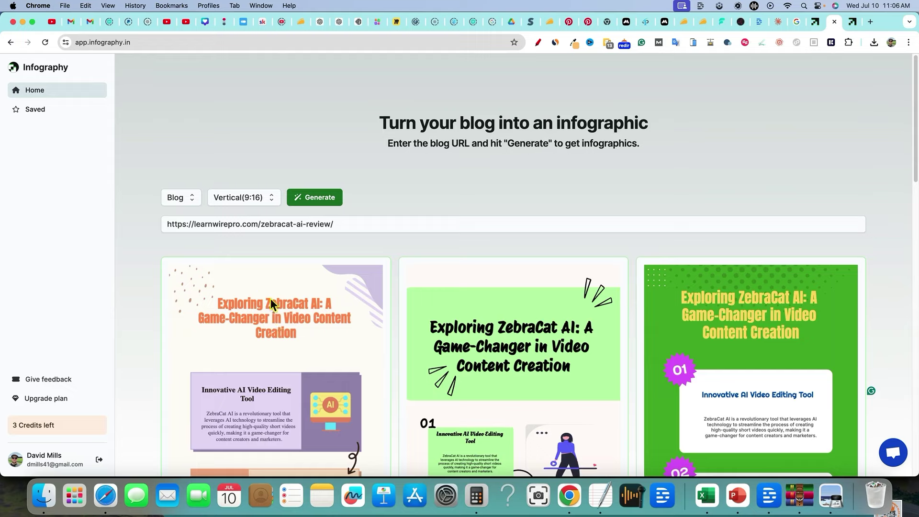
Step: Open the collection of saved infographics and look through the stored designs
{"action": "left_click", "coordinate": [37, 109]}
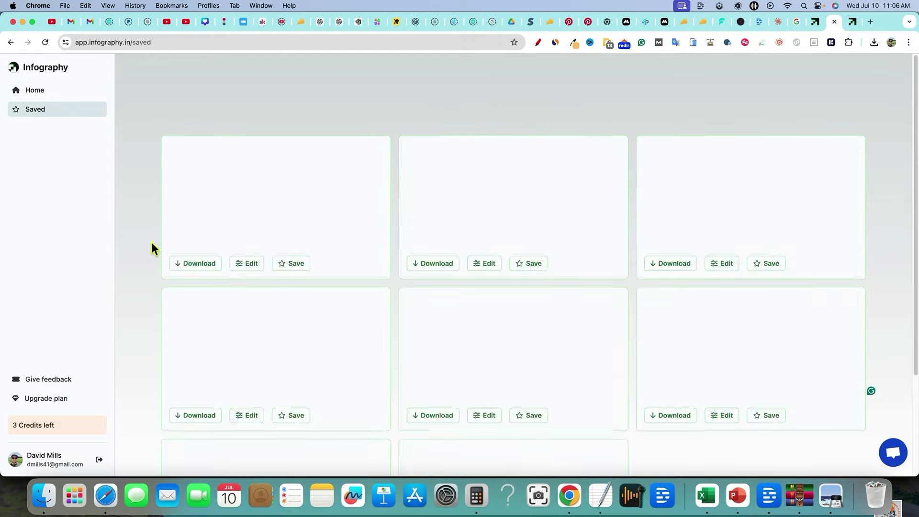
{"action": "scroll", "coordinate": [352, 297], "scroll_direction": "down", "scroll_amount": 20}
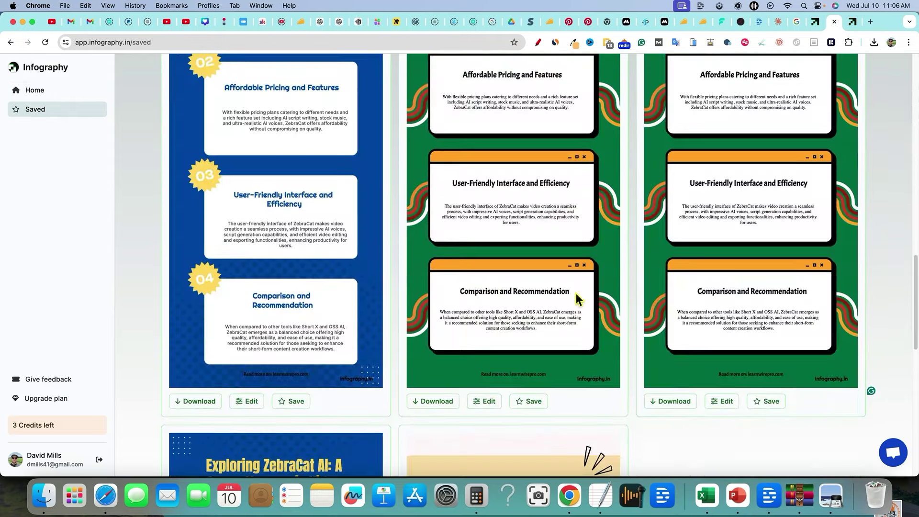
{"action": "scroll", "coordinate": [585, 298], "scroll_direction": "up", "scroll_amount": 20}
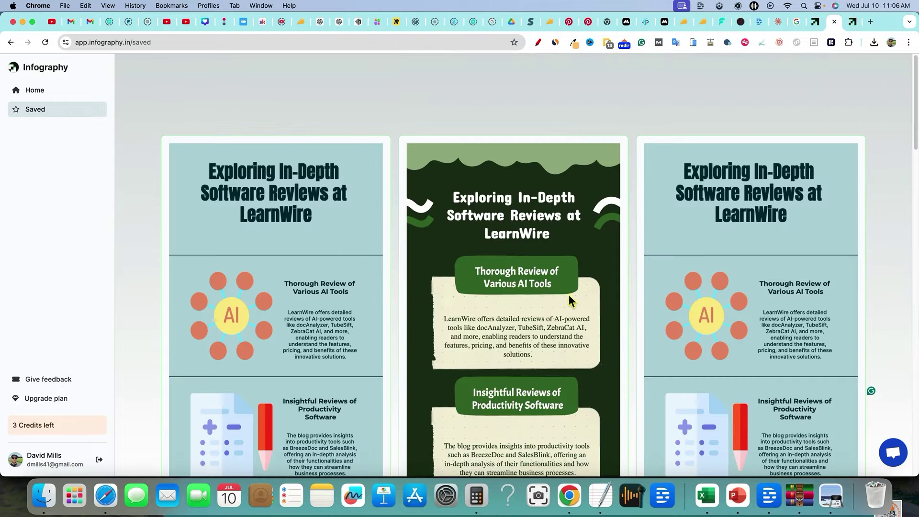
Step: Return to the home page and generate Vertical(9:16) infographics from the topic "AI Content Creation"
{"action": "left_click", "coordinate": [53, 94]}
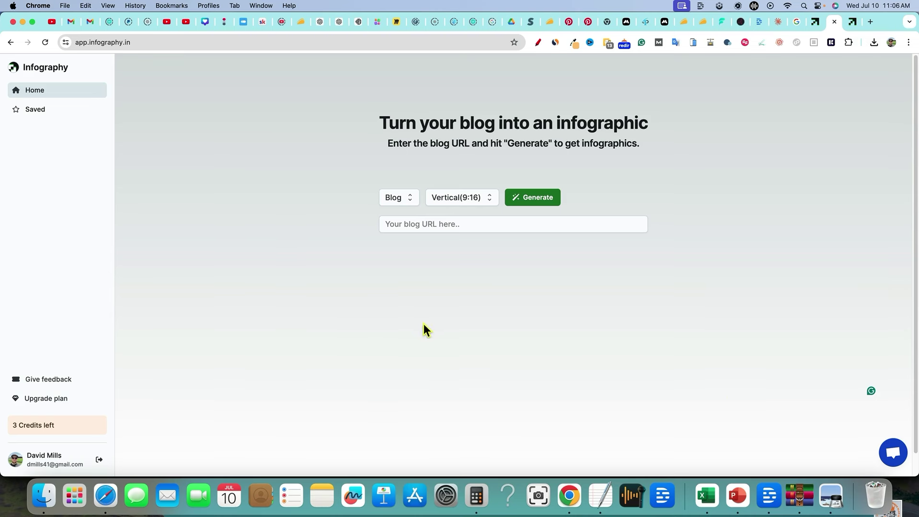
{"action": "left_click", "coordinate": [410, 200]}
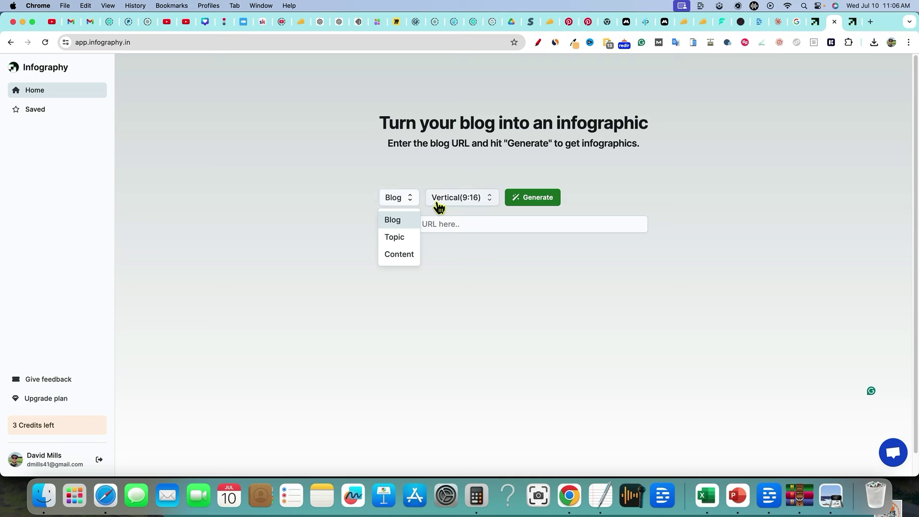
{"action": "left_click", "coordinate": [510, 274]}
{"action": "left_click", "coordinate": [410, 205]}
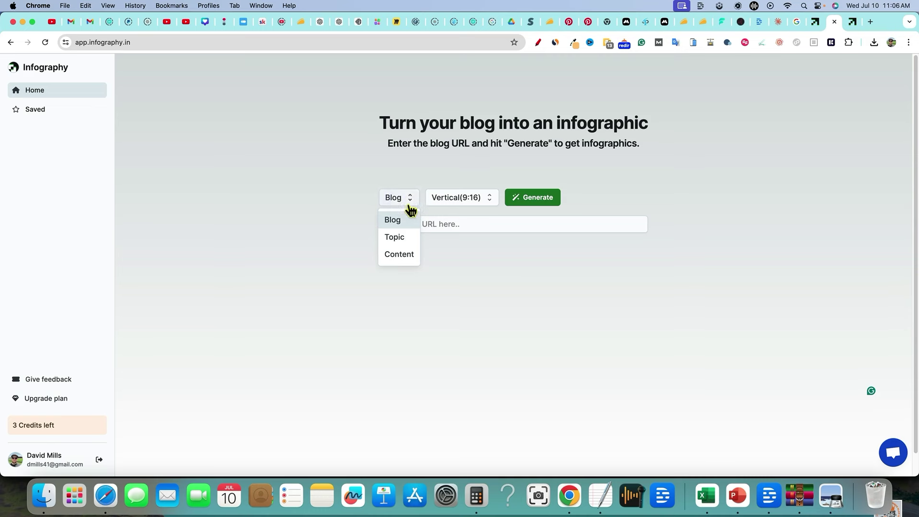
{"action": "left_click", "coordinate": [395, 237]}
{"action": "left_click", "coordinate": [439, 224]}
{"action": "type", "text": "AI Content Creation"}
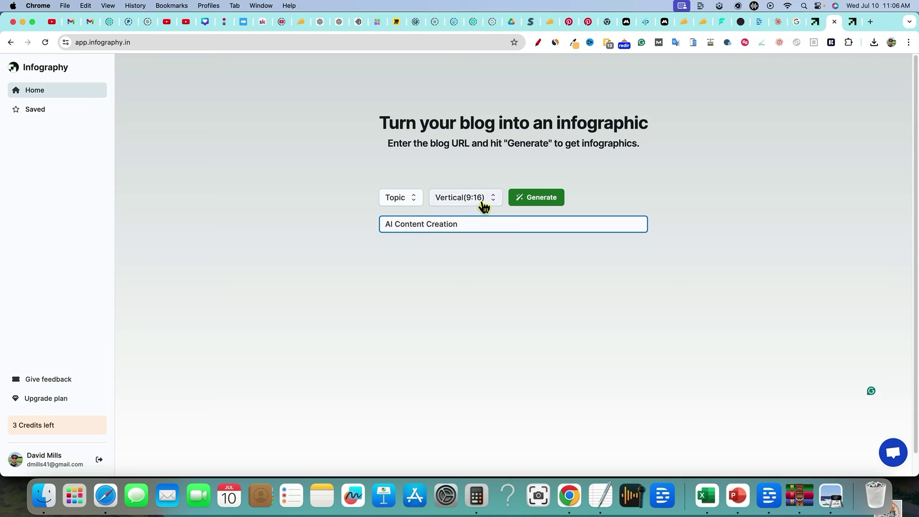
{"action": "left_click", "coordinate": [559, 203]}
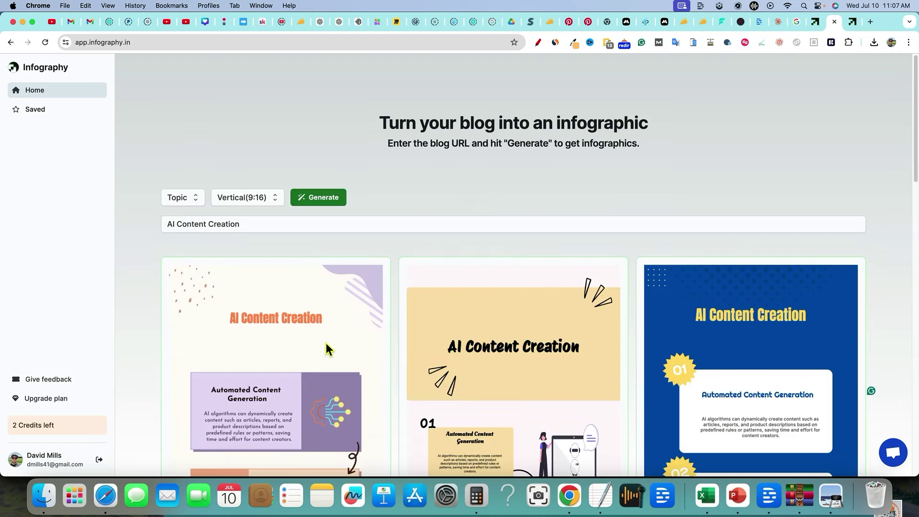
Step: Look through both rows of generated AI Content Creation infographics and their section texts
{"action": "scroll", "coordinate": [325, 343], "scroll_direction": "down", "scroll_amount": 5}
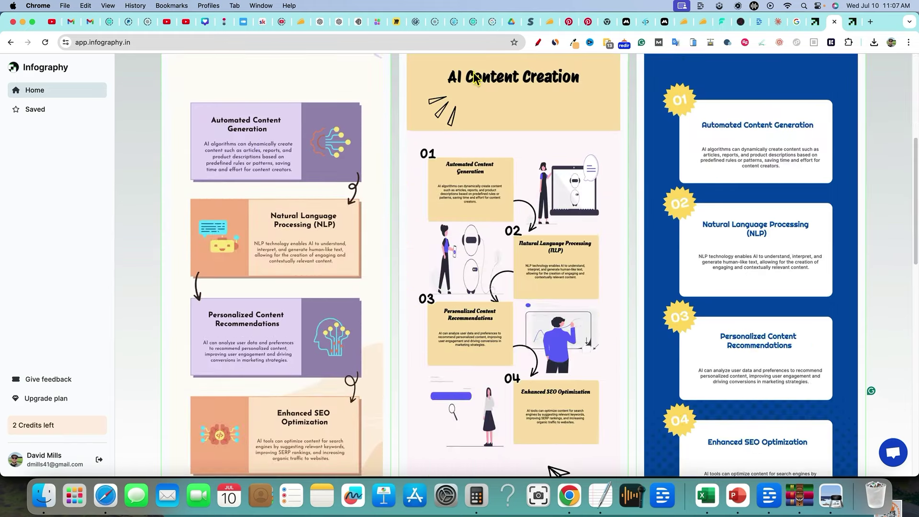
{"action": "scroll", "coordinate": [416, 300], "scroll_direction": "down", "scroll_amount": 8}
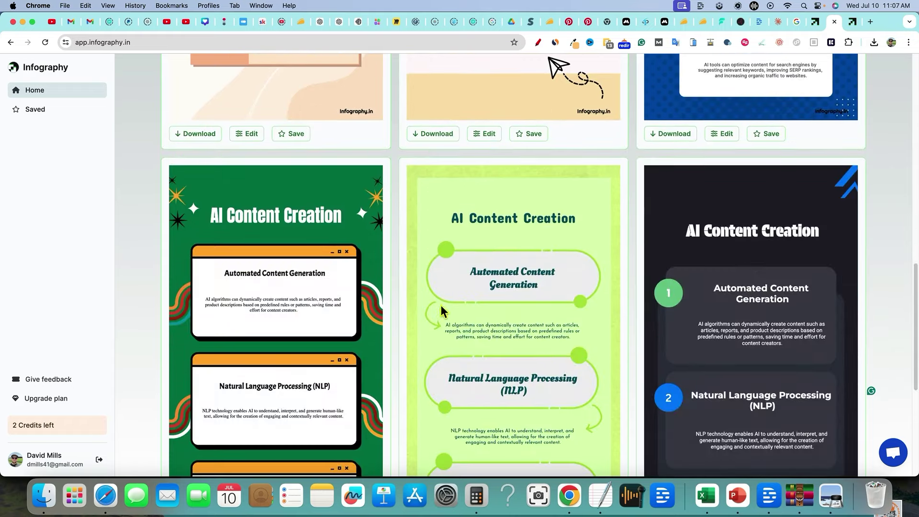
{"action": "scroll", "coordinate": [548, 303], "scroll_direction": "down", "scroll_amount": 5}
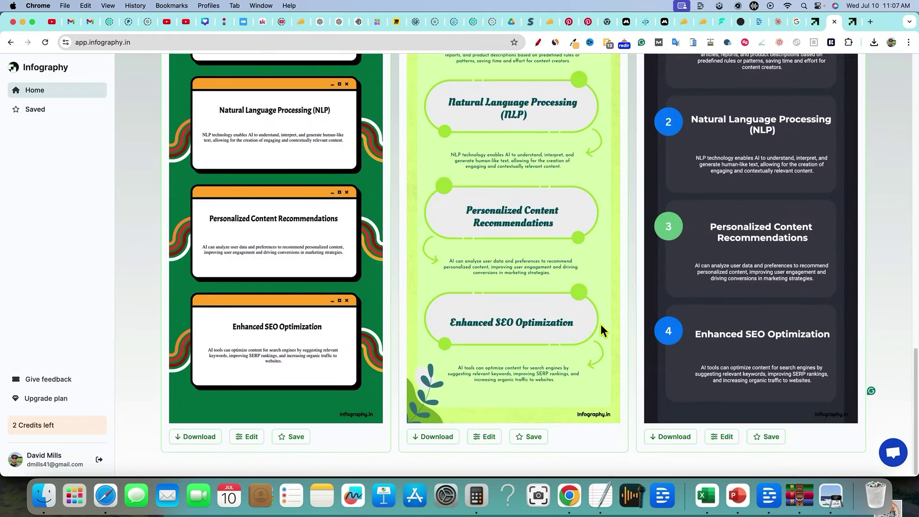
{"action": "scroll", "coordinate": [601, 324], "scroll_direction": "up", "scroll_amount": 1}
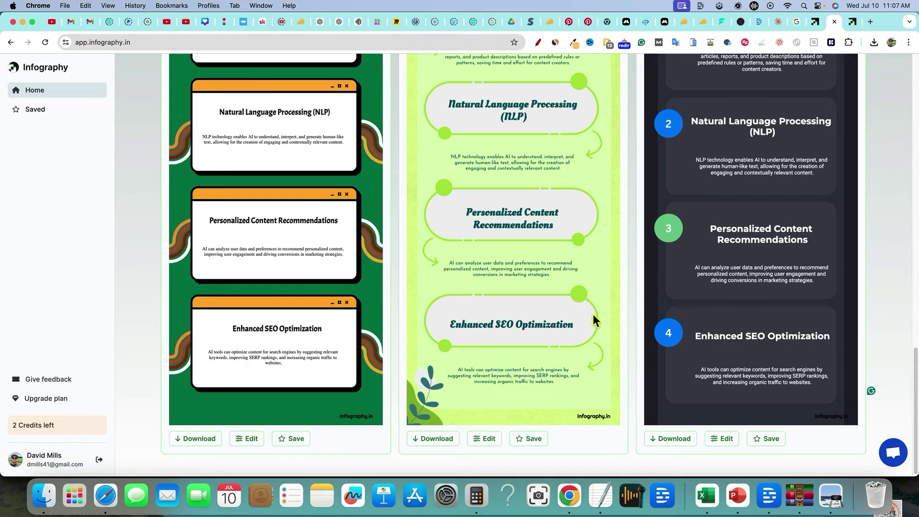
Step: Switch to the Infography website and examine its use cases, sample infographics, customization demo and one-time pricing tiers
{"action": "left_click", "coordinate": [815, 21]}
{"action": "scroll", "coordinate": [559, 247], "scroll_direction": "down", "scroll_amount": 7}
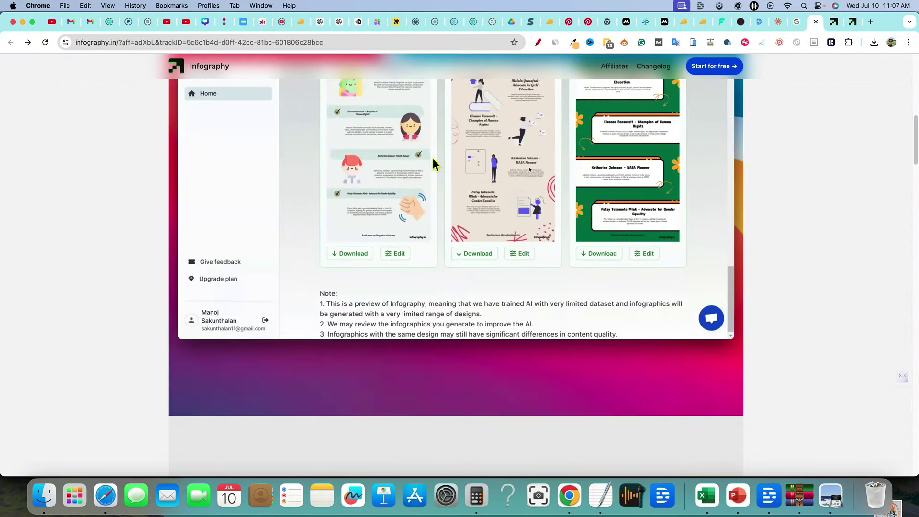
{"action": "scroll", "coordinate": [432, 381], "scroll_direction": "down", "scroll_amount": 12}
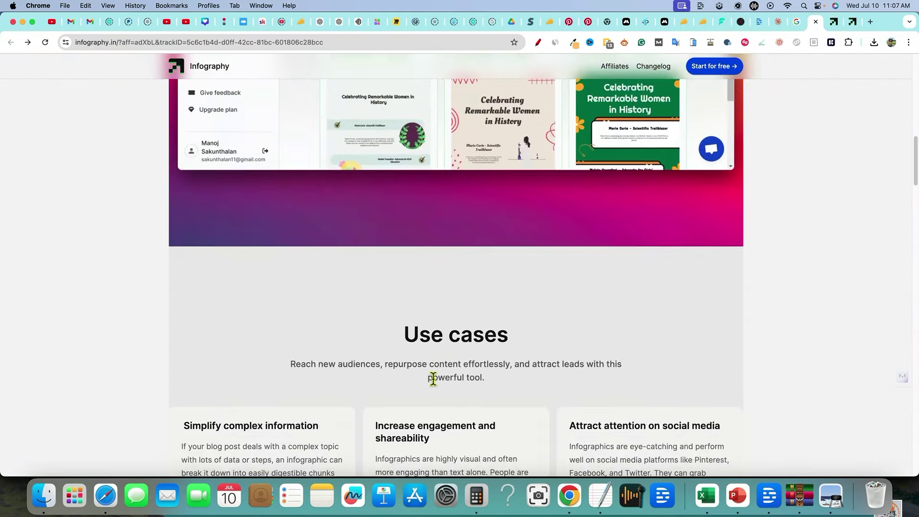
{"action": "scroll", "coordinate": [433, 379], "scroll_direction": "down", "scroll_amount": 12}
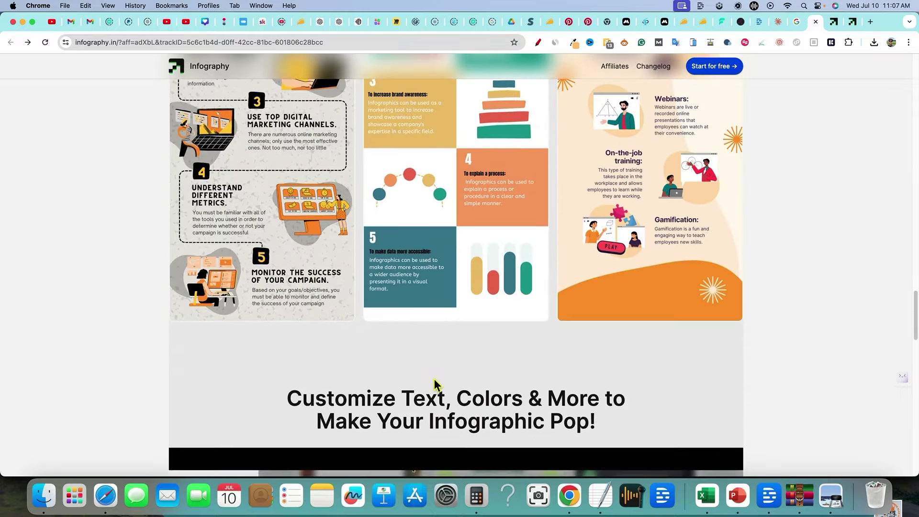
{"action": "scroll", "coordinate": [434, 378], "scroll_direction": "up", "scroll_amount": 6}
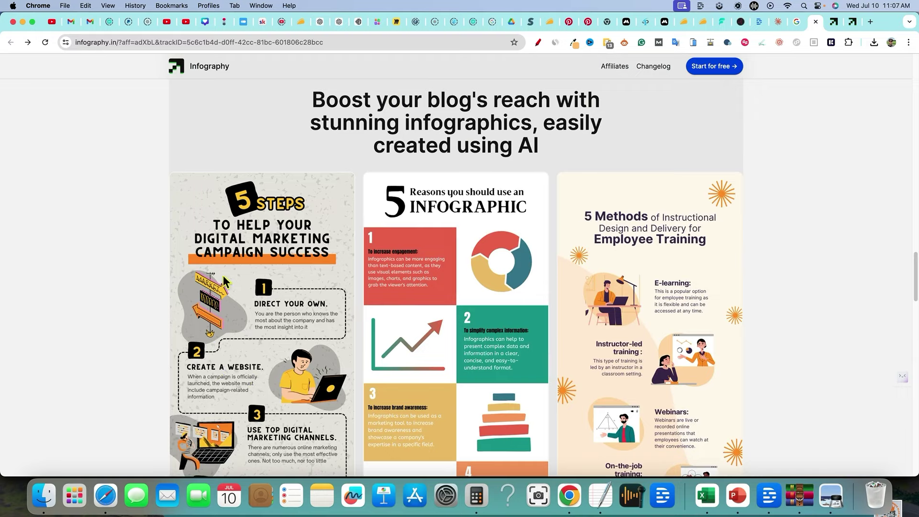
{"action": "scroll", "coordinate": [375, 318], "scroll_direction": "down", "scroll_amount": 1}
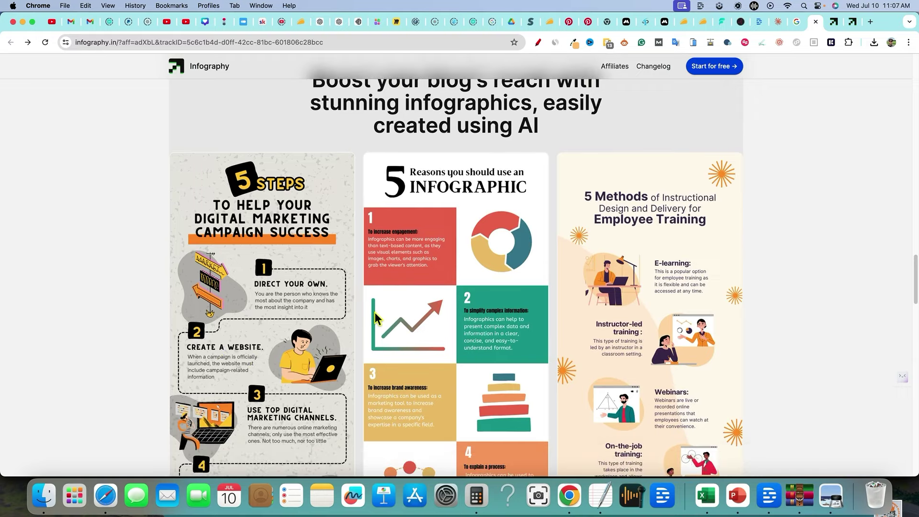
{"action": "scroll", "coordinate": [375, 318], "scroll_direction": "down", "scroll_amount": 10}
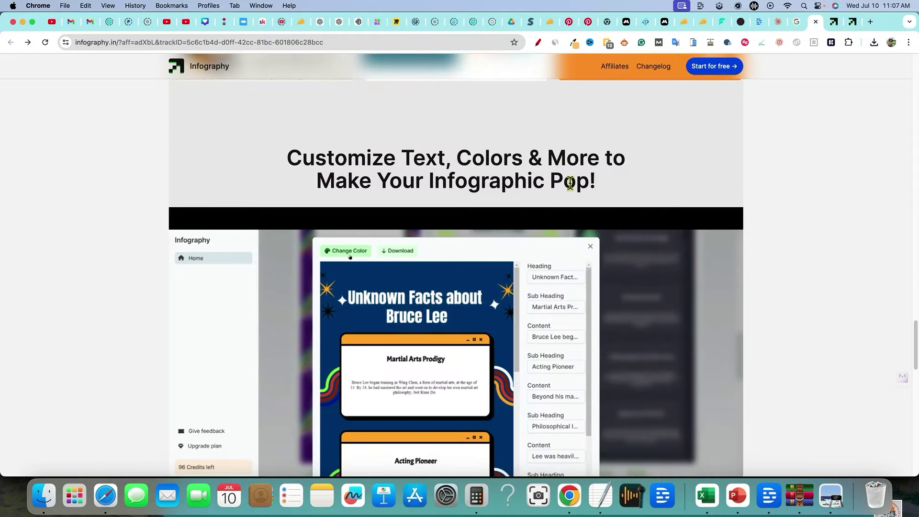
{"action": "scroll", "coordinate": [506, 297], "scroll_direction": "down", "scroll_amount": 3}
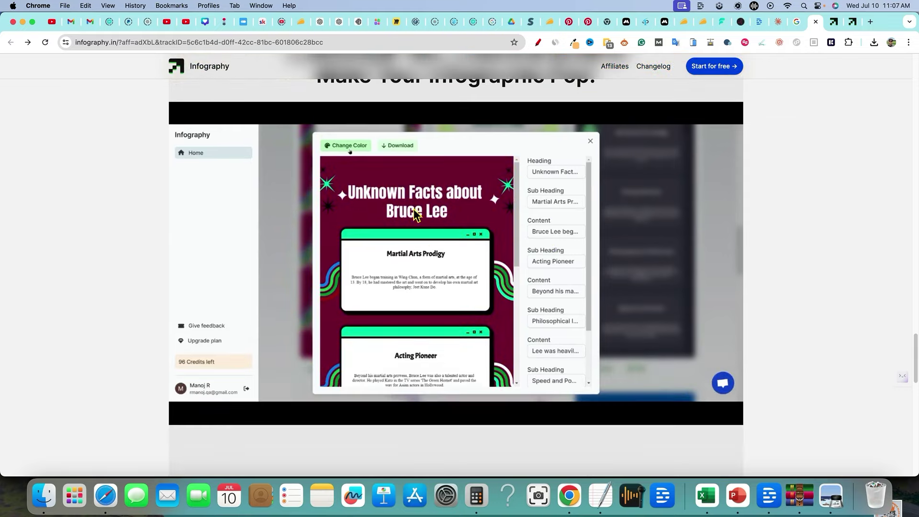
{"action": "scroll", "coordinate": [196, 286], "scroll_direction": "down", "scroll_amount": 10}
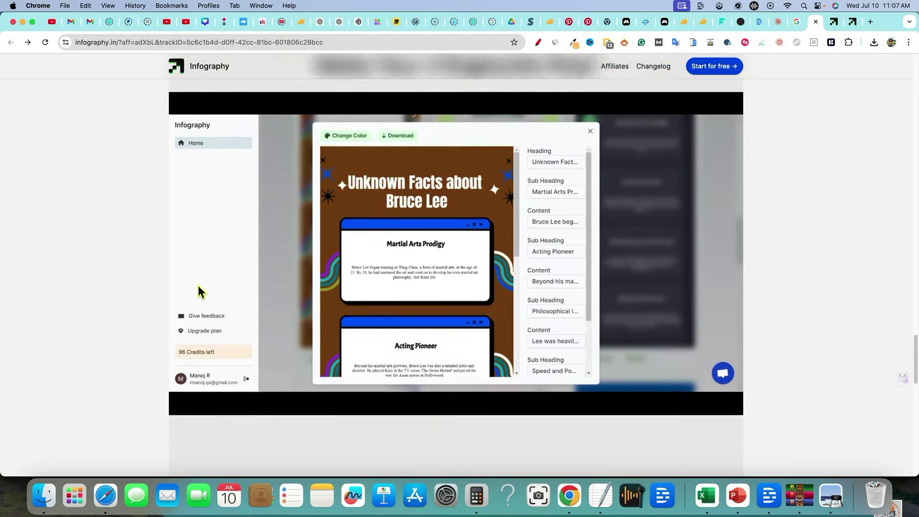
{"action": "scroll", "coordinate": [200, 291], "scroll_direction": "down", "scroll_amount": 5}
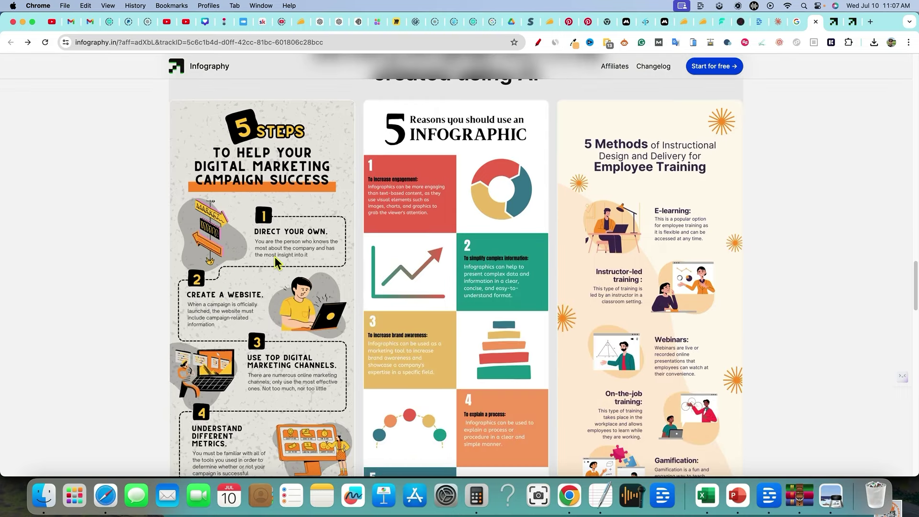
{"action": "scroll", "coordinate": [277, 263], "scroll_direction": "down", "scroll_amount": 8}
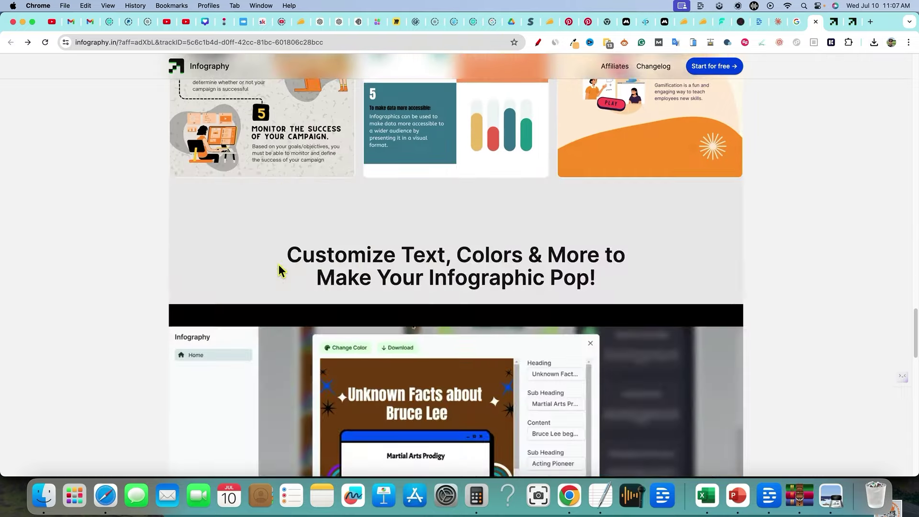
{"action": "scroll", "coordinate": [278, 266], "scroll_direction": "down", "scroll_amount": 12}
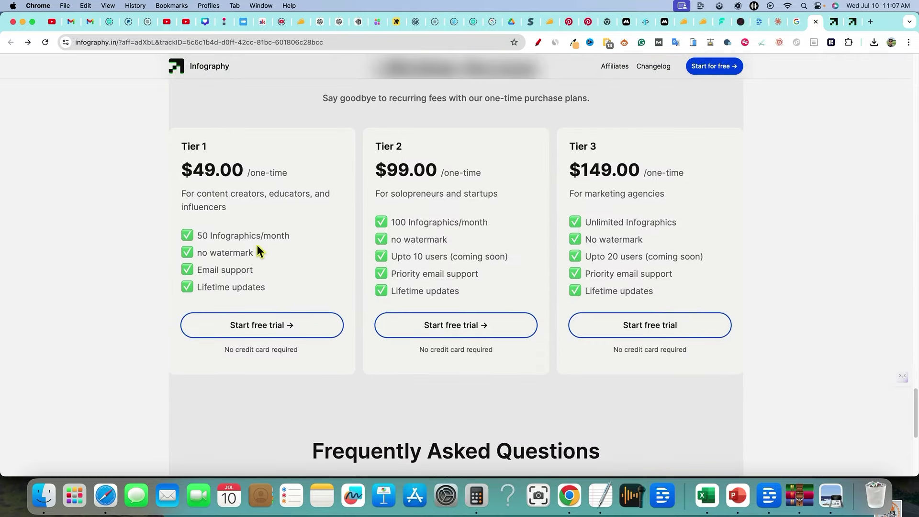